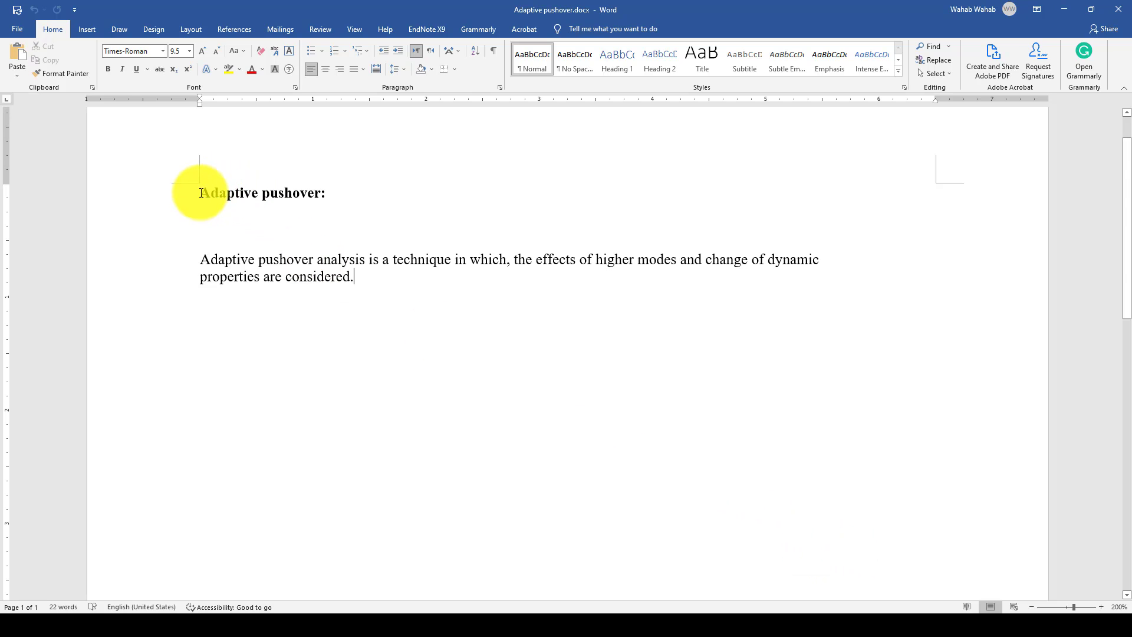
Highlight the 'Adaptive pushover:' heading and the phrase 'higher modes' in the paper text.
left_click_drag(203, 193, 317, 196)
left_click(321, 197)
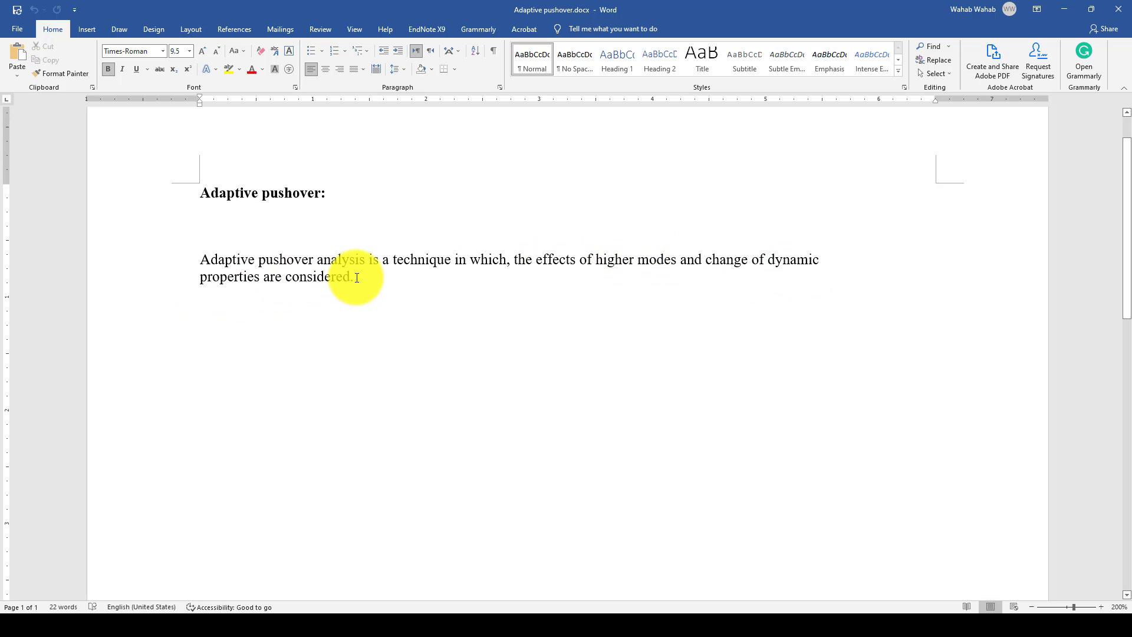
left_click_drag(350, 278, 596, 261)
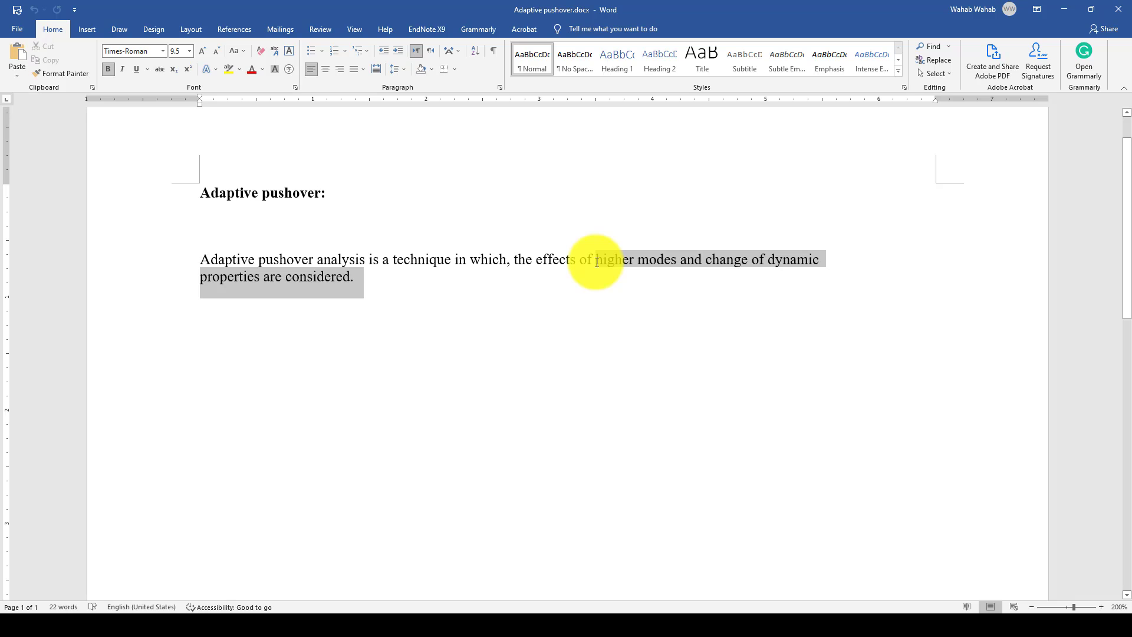
key("Right")
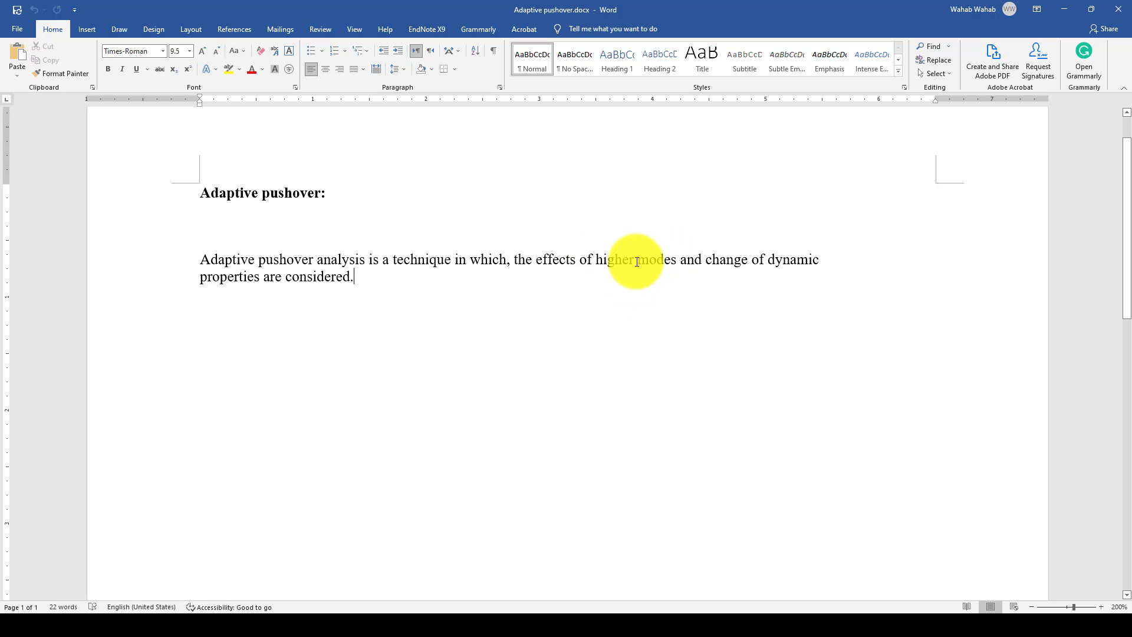
left_click_drag(637, 261, 676, 260)
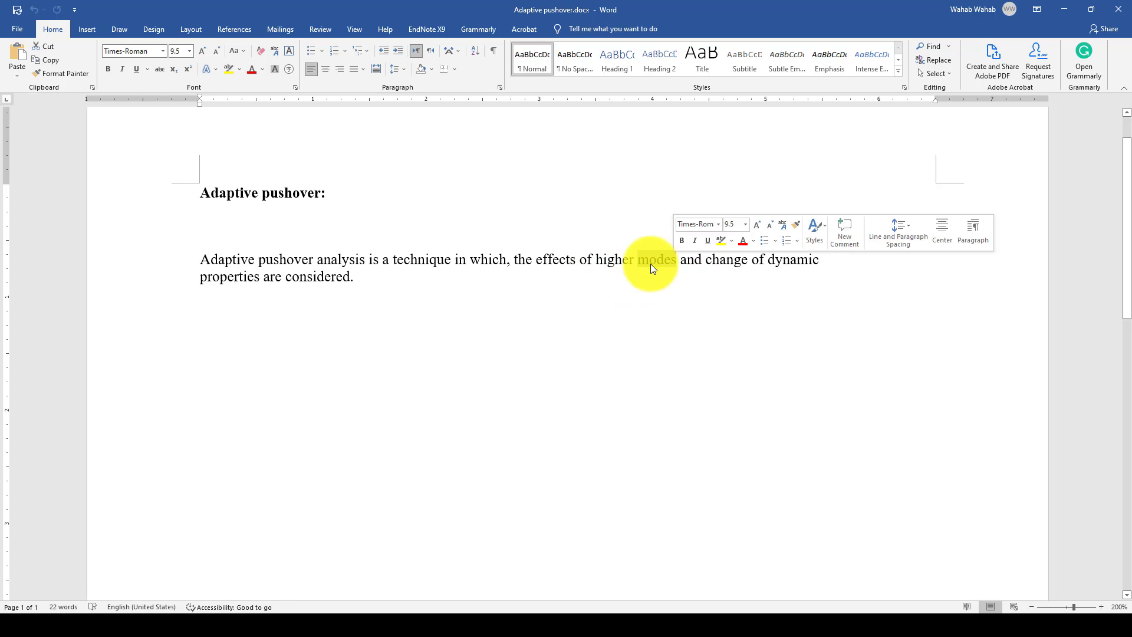
left_click_drag(596, 260, 669, 264)
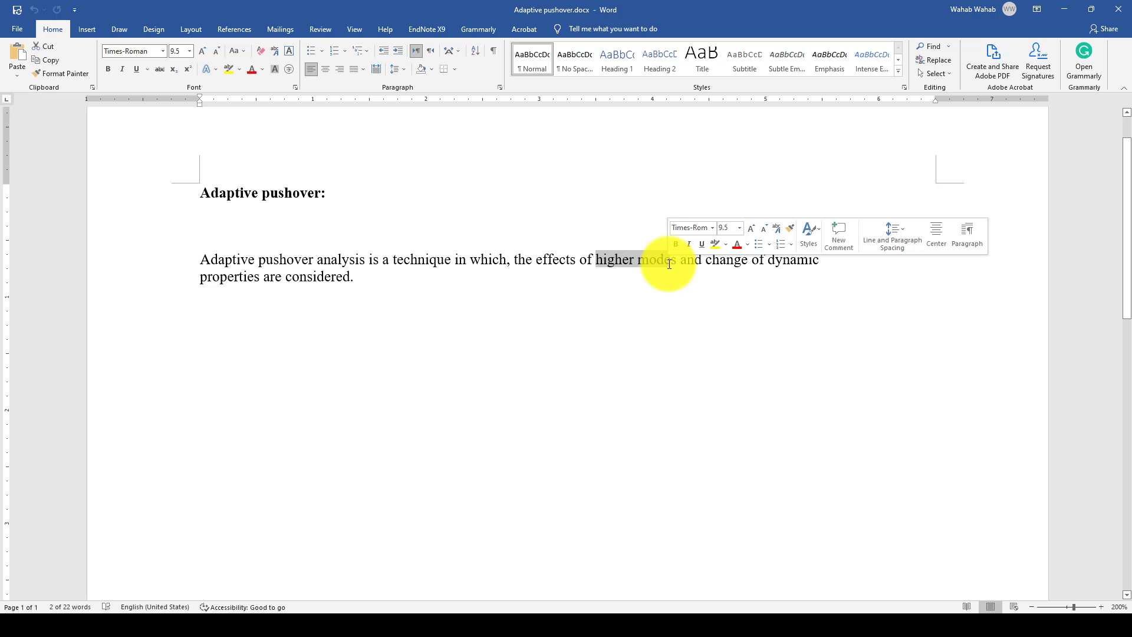
left_click(598, 308)
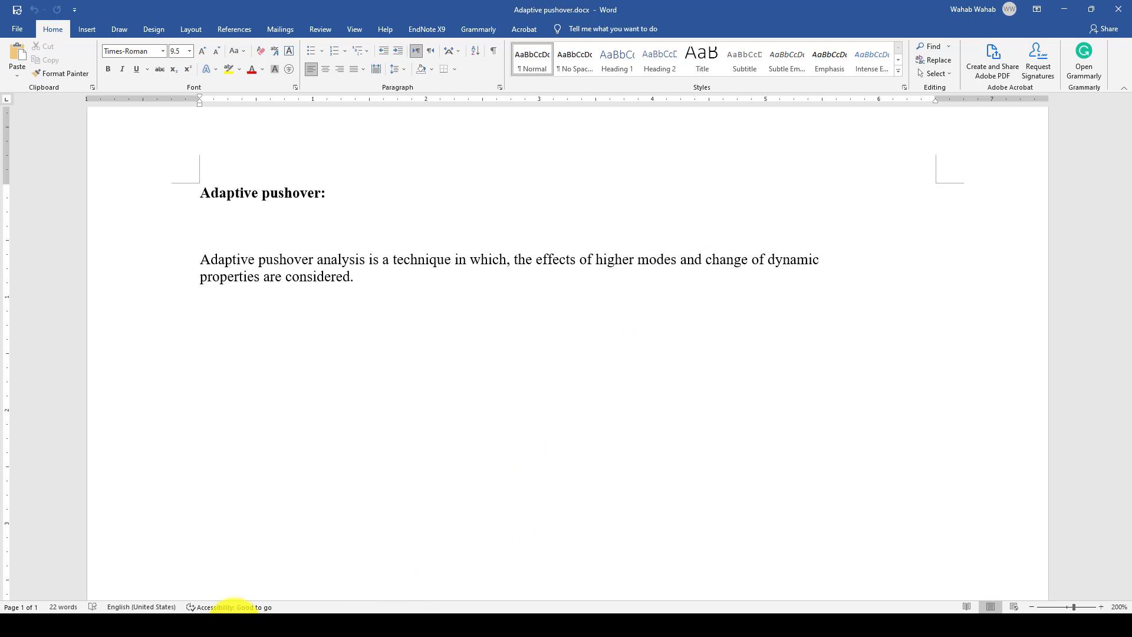
Look over the mode-shape and capacity-curve figures in 5179.pdf, then switch to the 2006-1EEES paper.
mouse_move(234, 607)
left_click(265, 586)
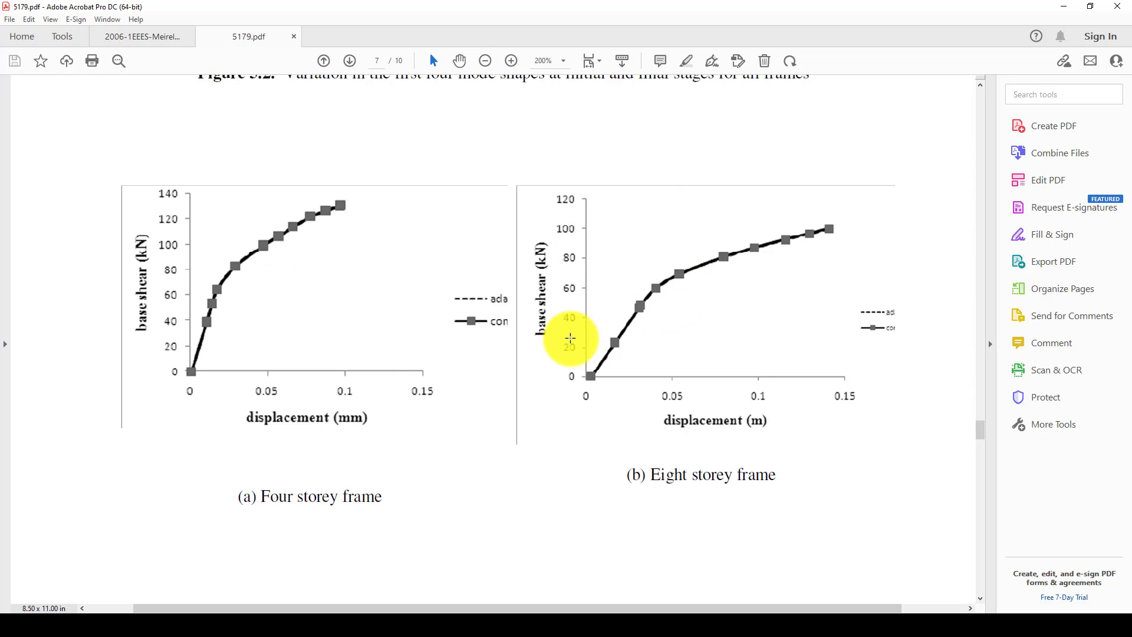
scroll(629, 401, "up", 7)
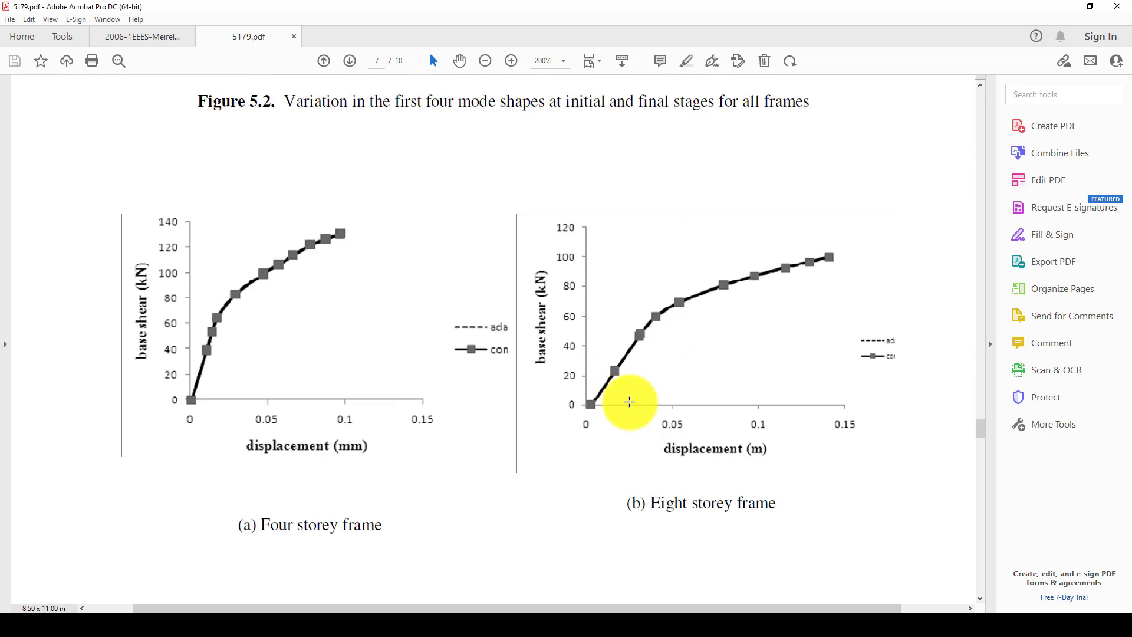
scroll(631, 398, "down", 1)
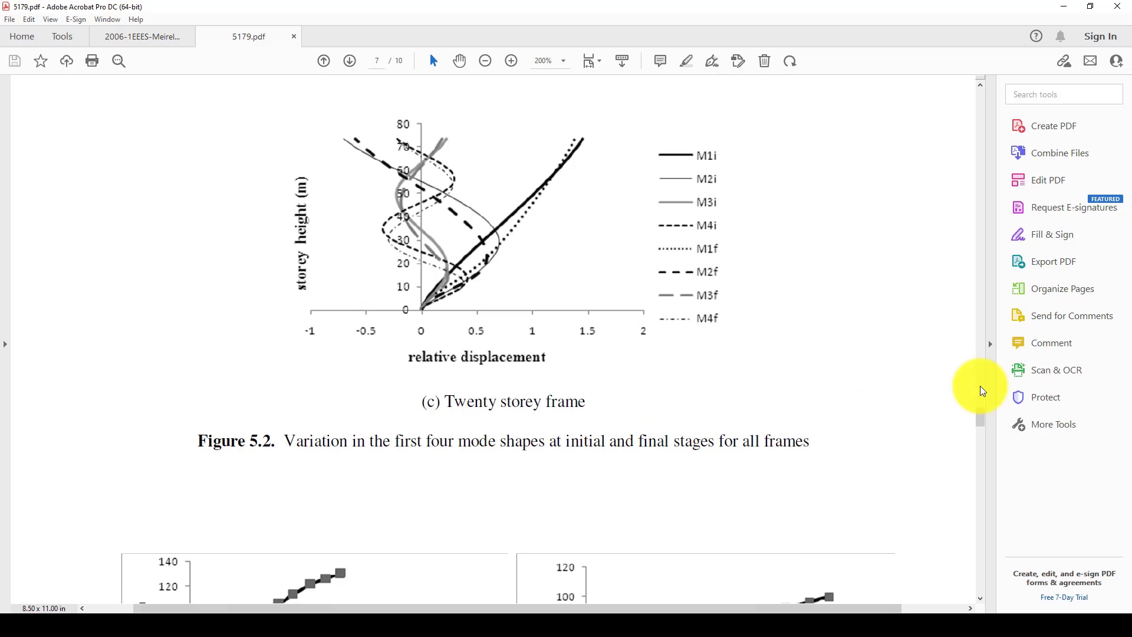
left_click_drag(980, 416, 978, 366)
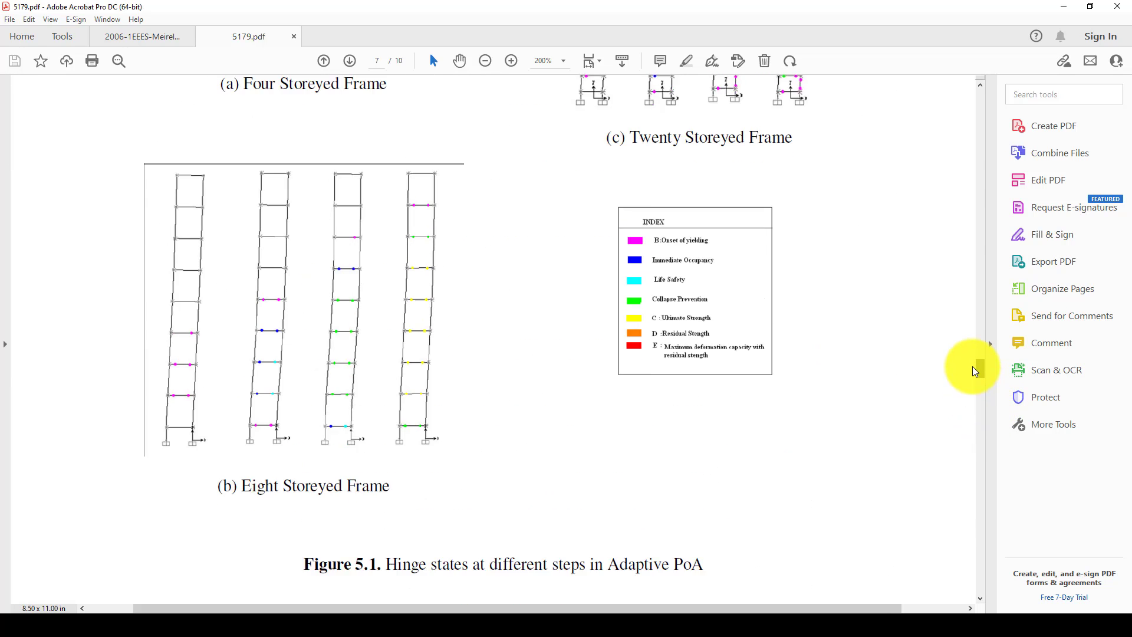
scroll(649, 320, "down", 15)
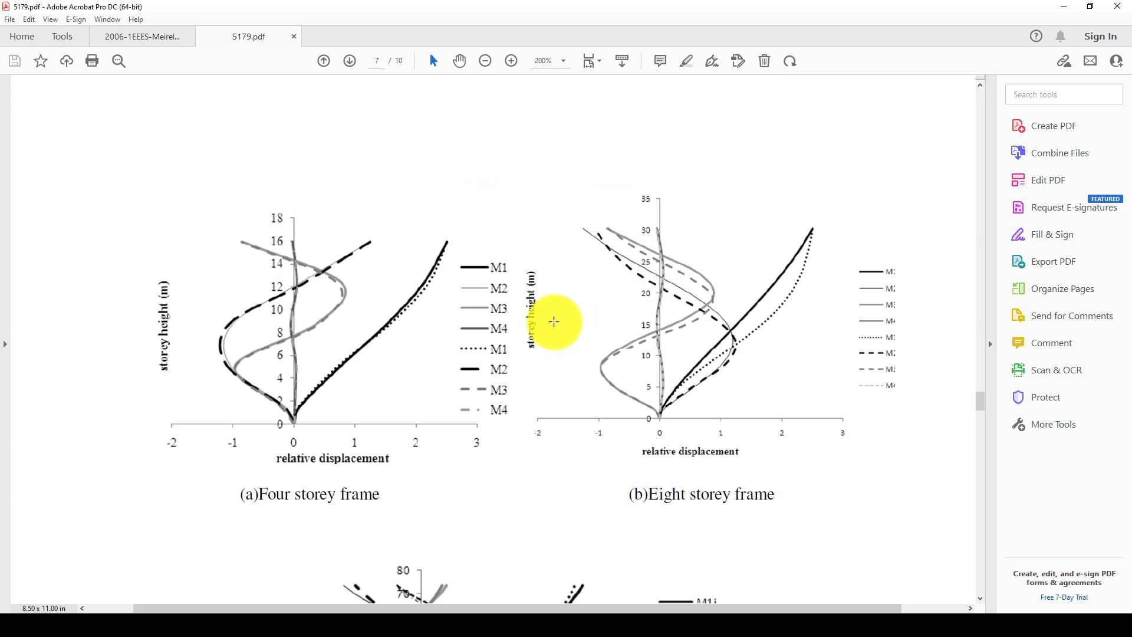
scroll(550, 321, "down", 12)
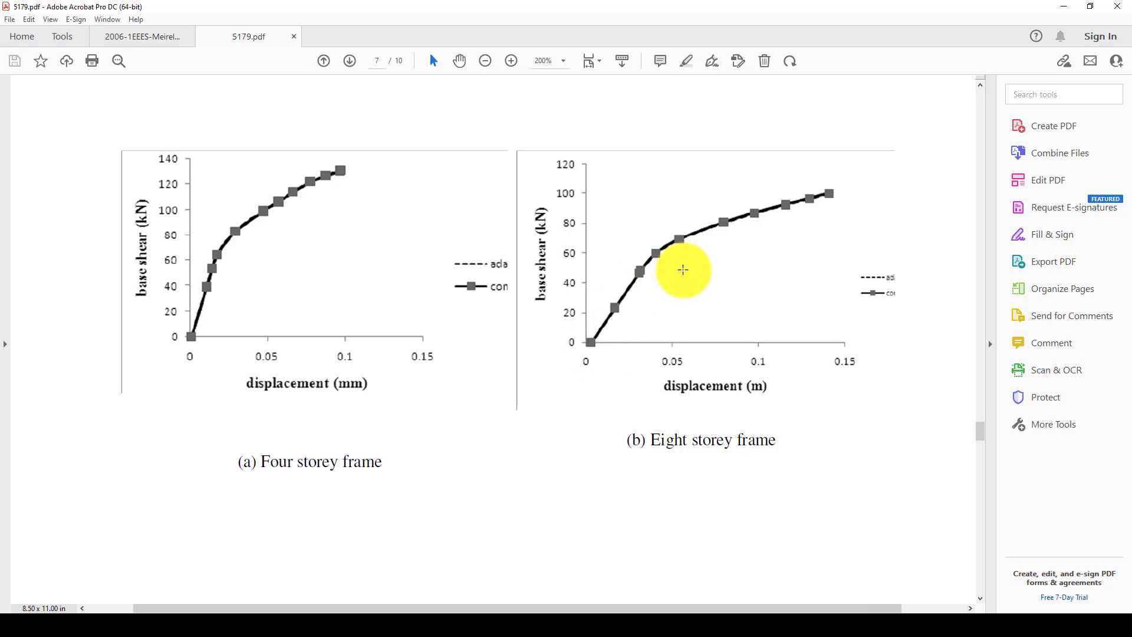
scroll(572, 391, "down", 3)
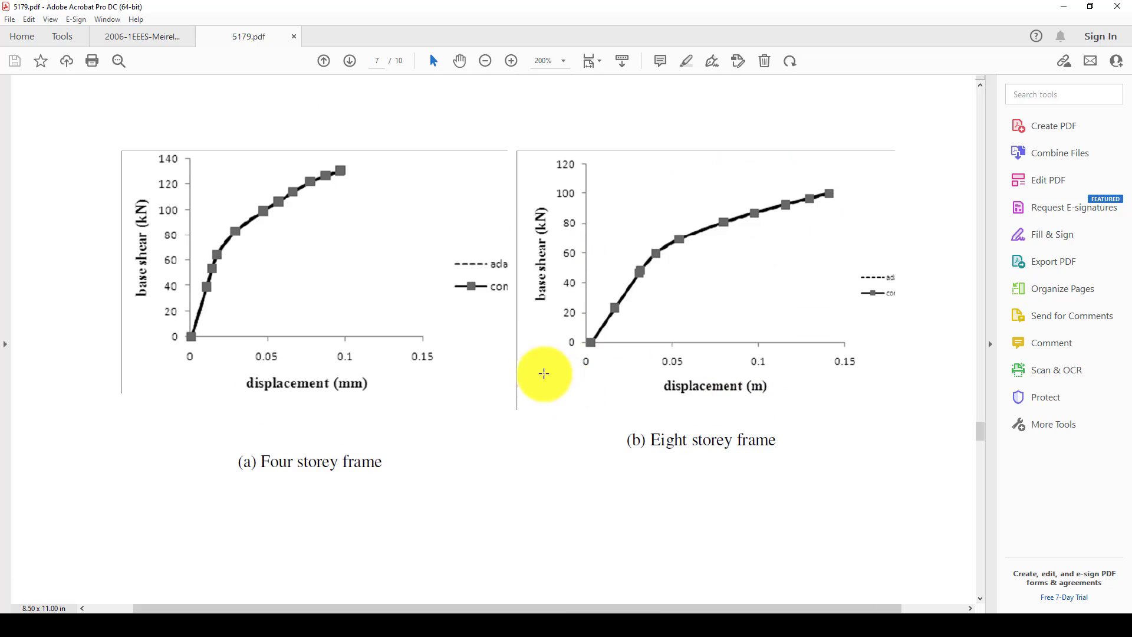
left_click(148, 36)
scroll(538, 290, "up", 18)
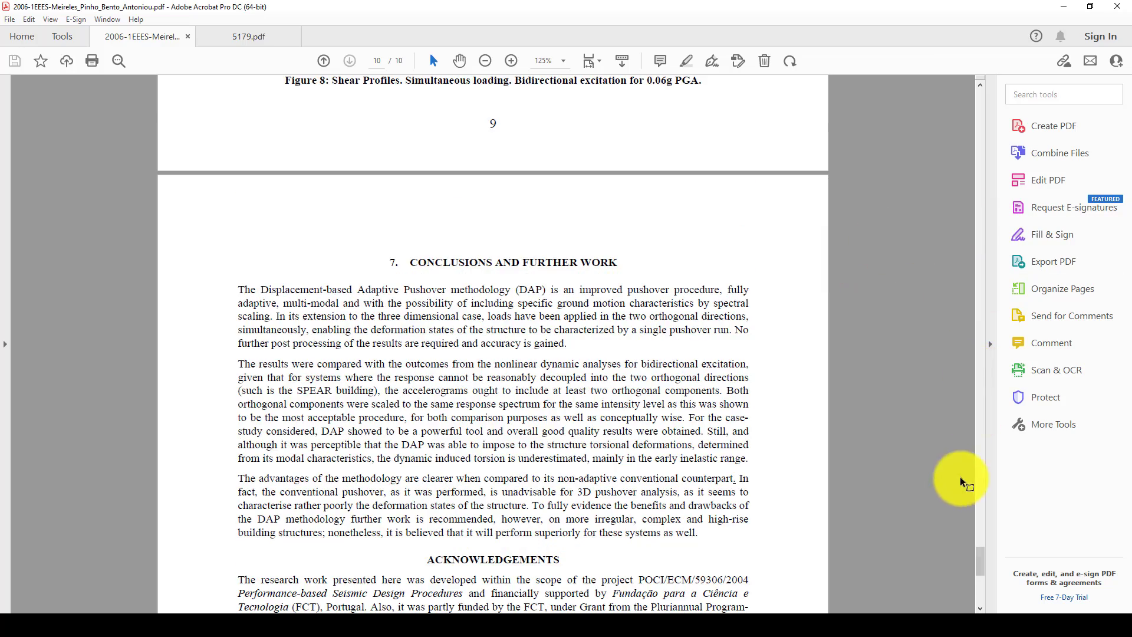
Scroll the 2006 EEES paper back from page 10 to Figure 4 on page 7.
scroll(963, 550, "up", 20)
scroll(529, 281, "up", 20)
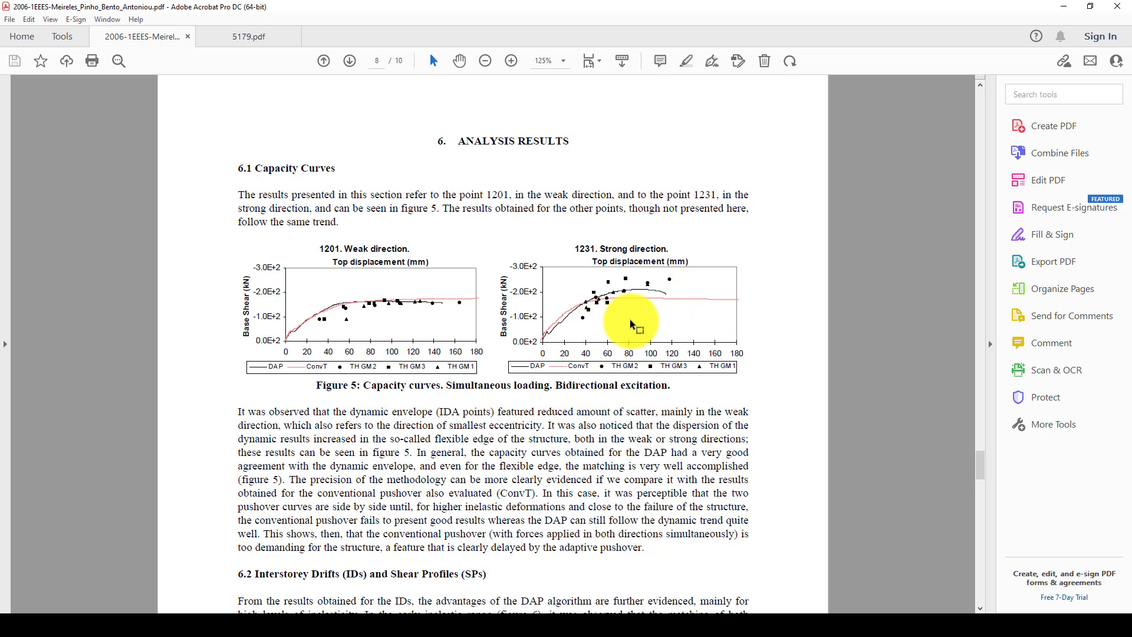
scroll(631, 324, "up", 15)
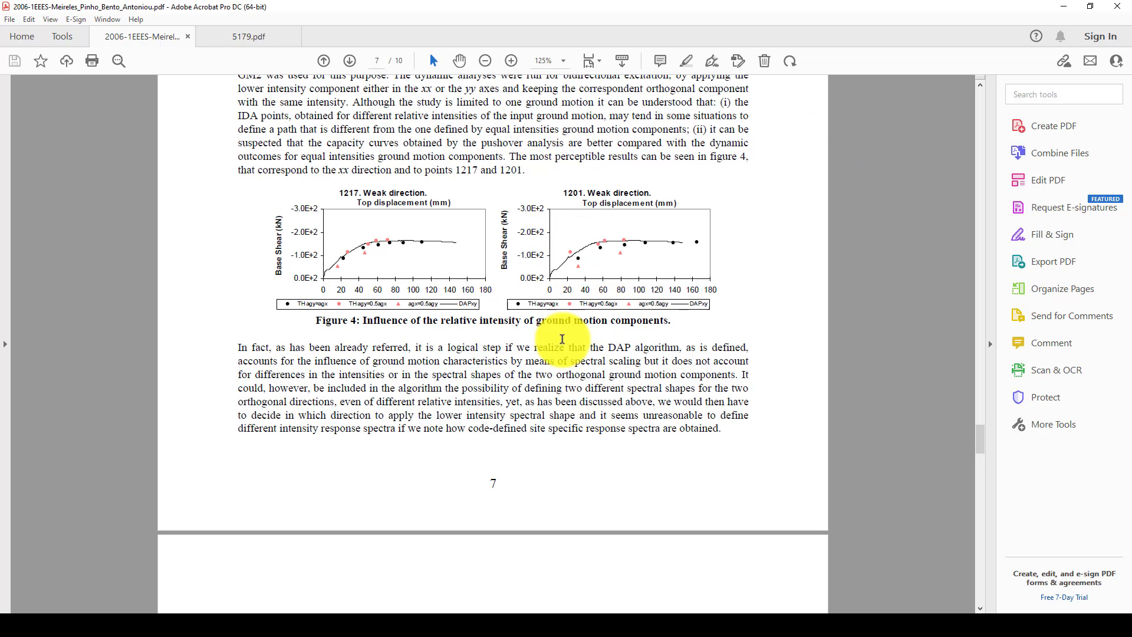
mouse_move(516, 624)
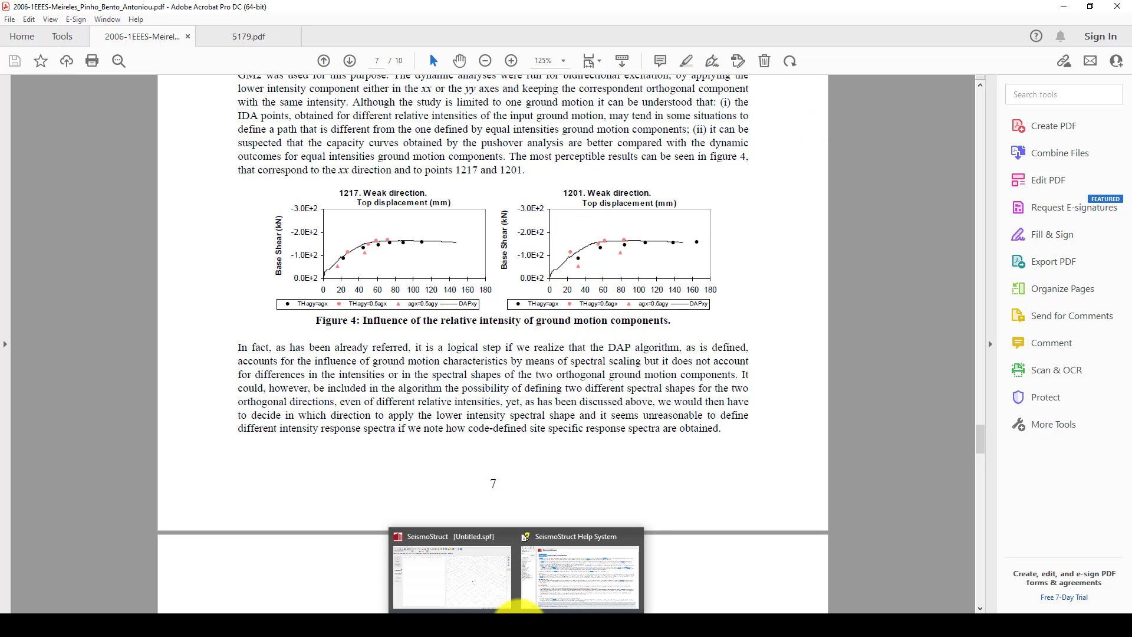
mouse_move(490, 592)
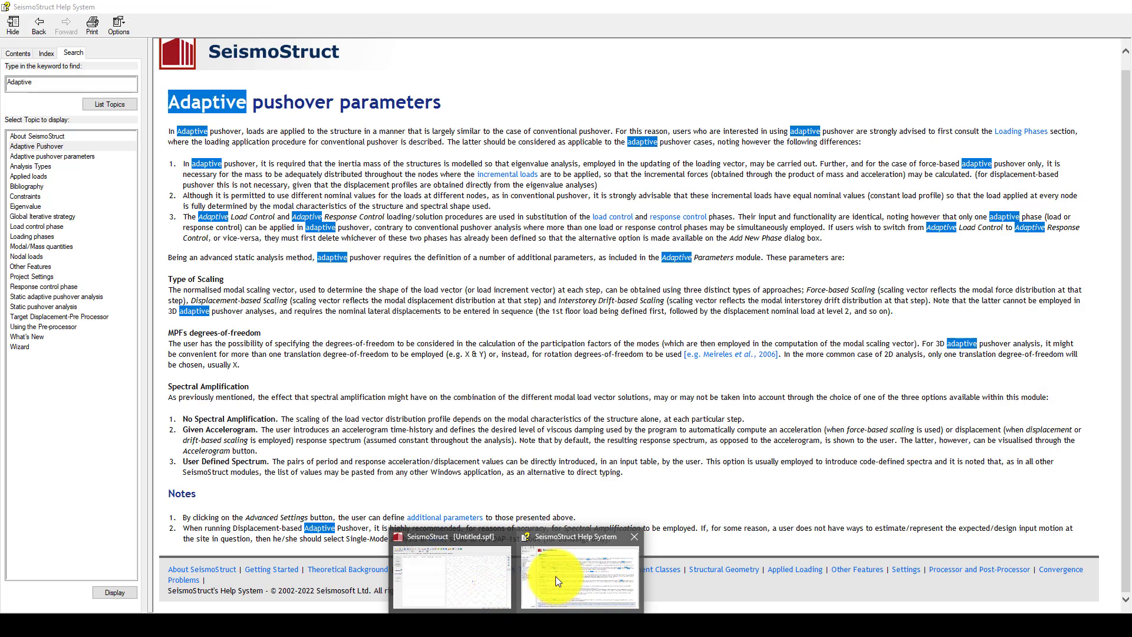
Read the 'Adaptive pushover parameters' help topic, then return to the Untitled.spf project.
left_click(555, 576)
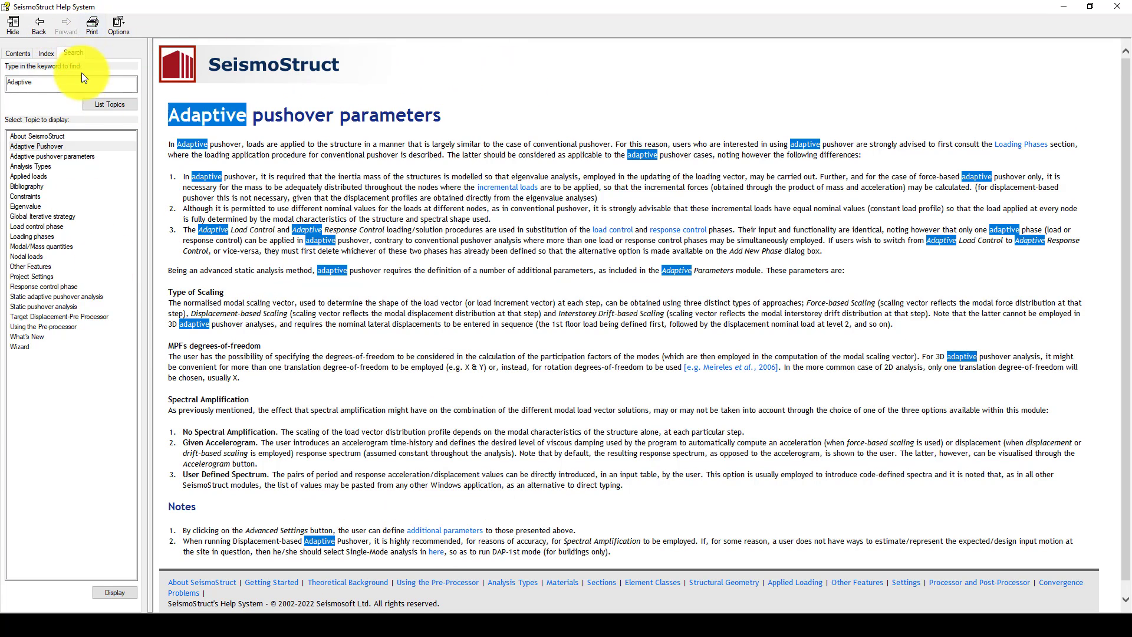
left_click(45, 157)
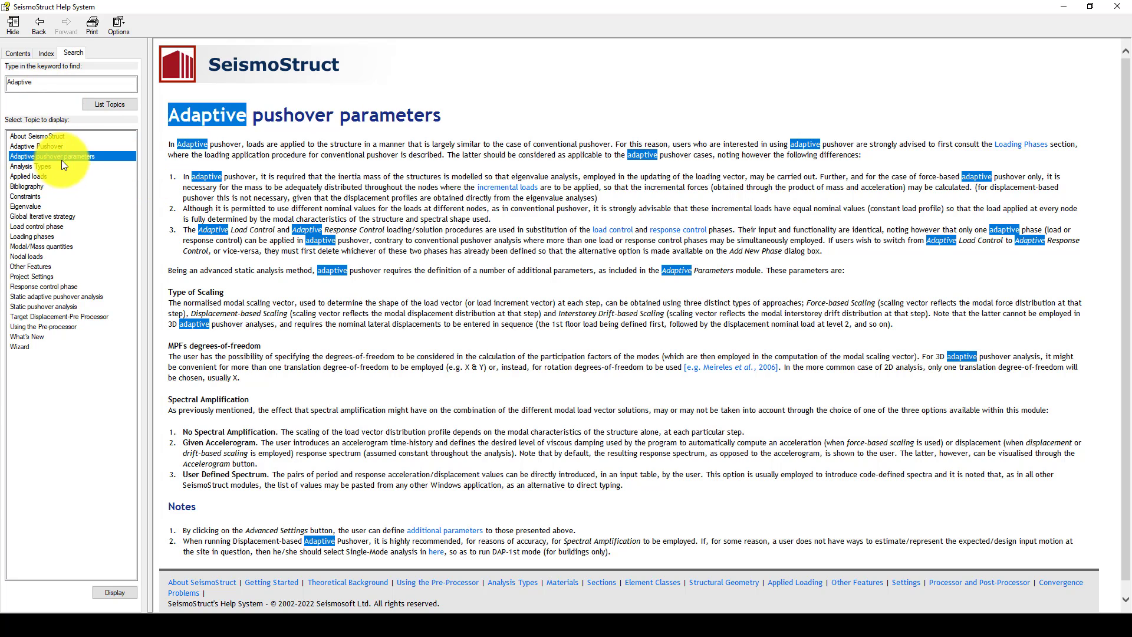
scroll(370, 334, "down", 1)
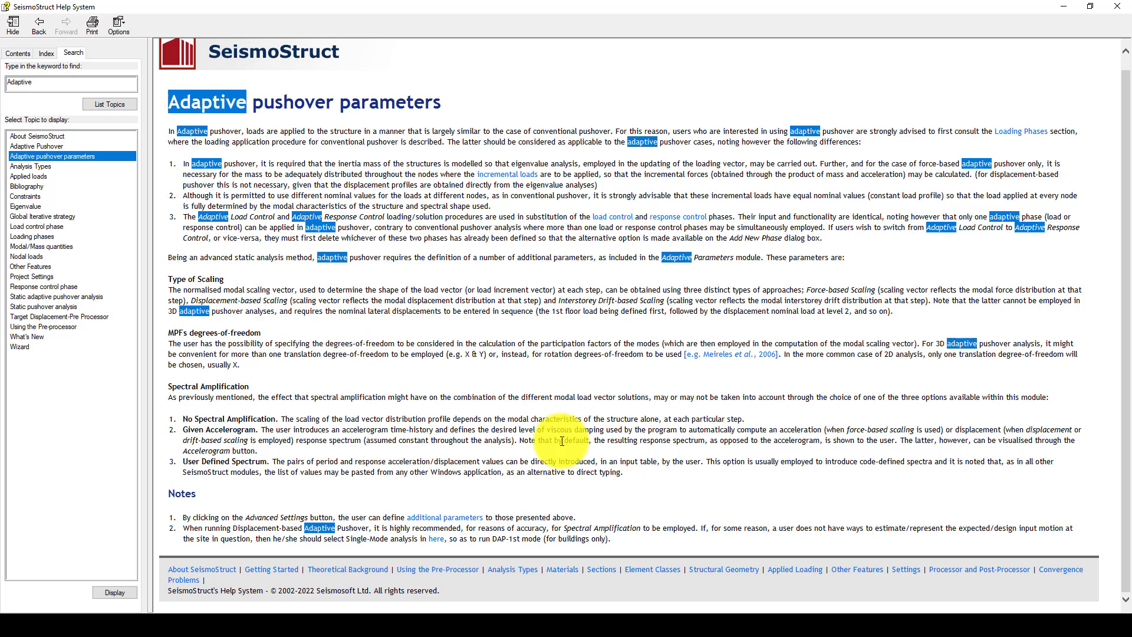
mouse_move(513, 619)
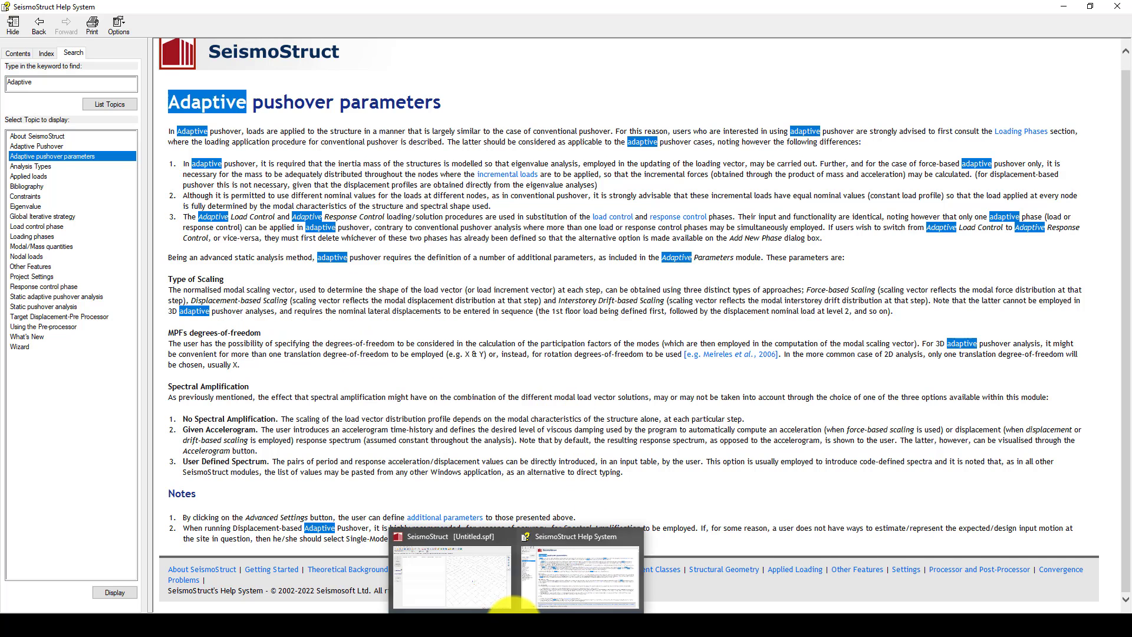
left_click(475, 571)
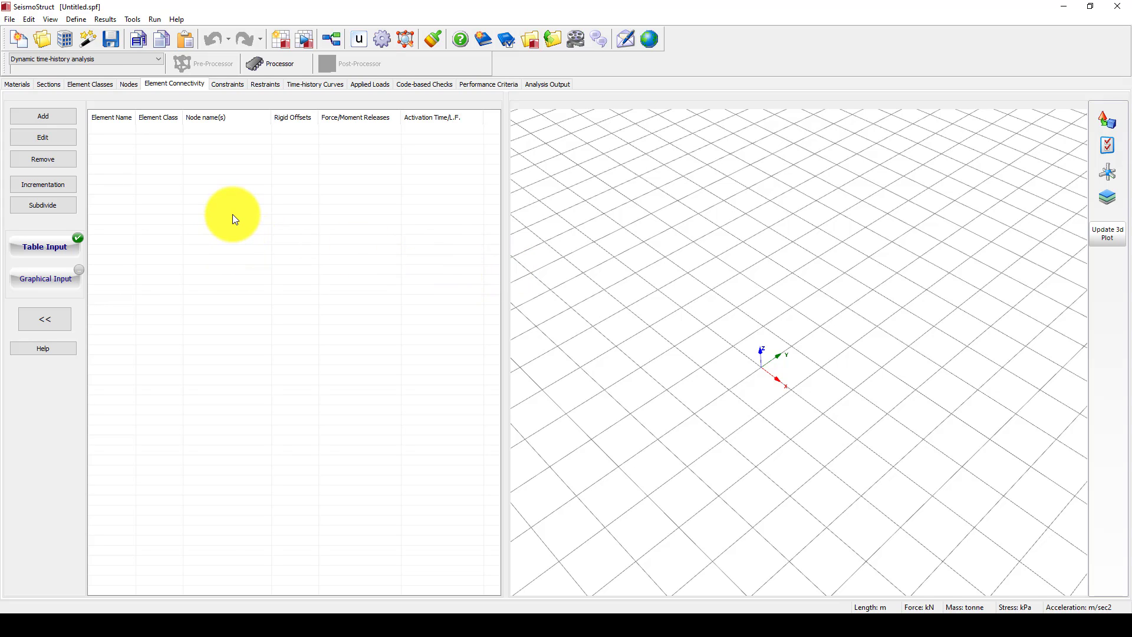
Launch the Wizard and choose a 2D-Frame model with Steel Structure material.
left_click(86, 40)
left_click_drag(670, 207, 592, 186)
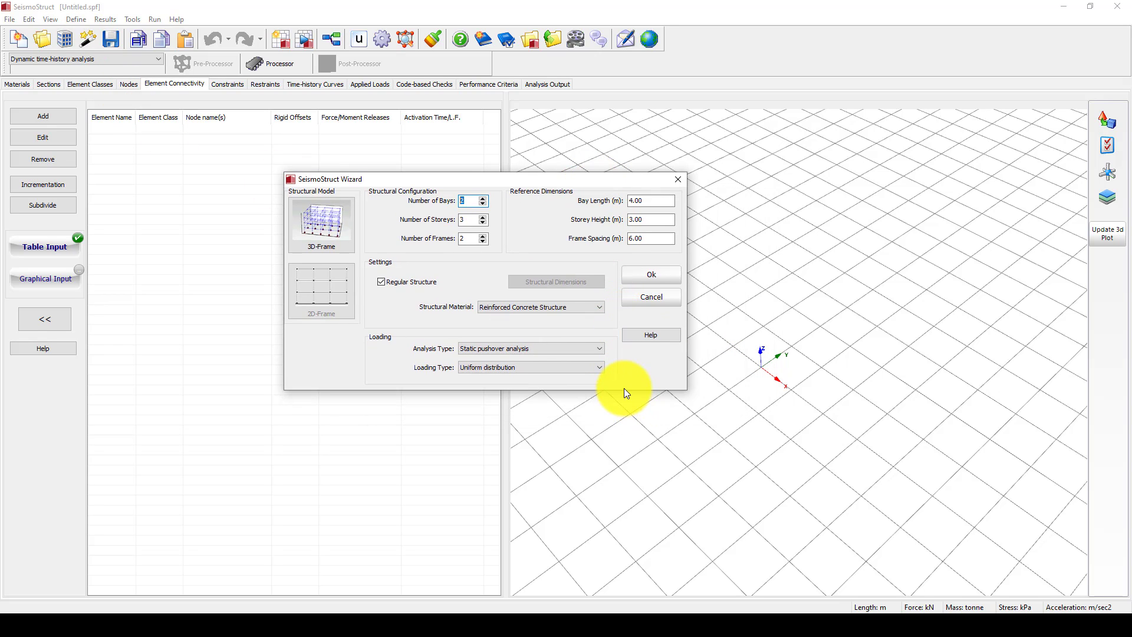
left_click_drag(567, 179, 543, 167)
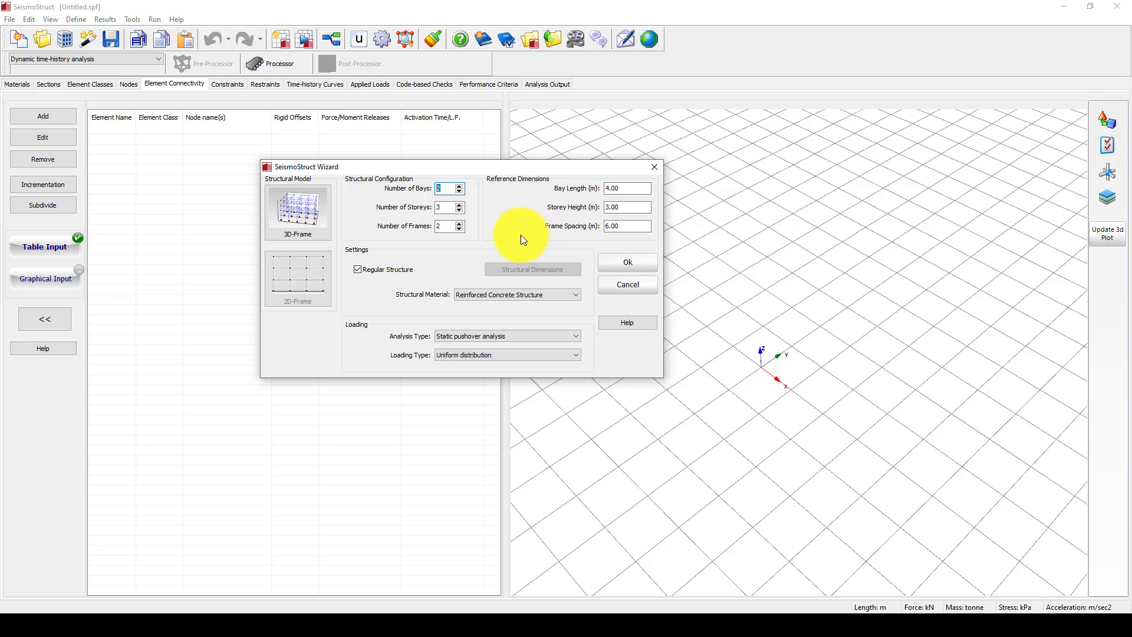
left_click(290, 282)
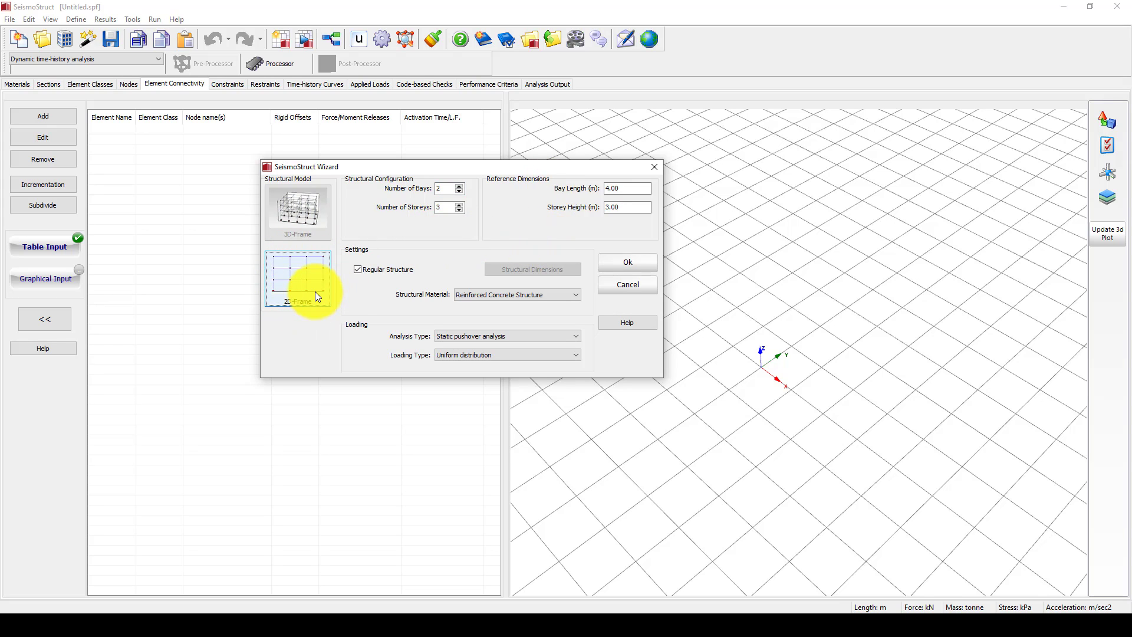
left_click(484, 294)
left_click(485, 310)
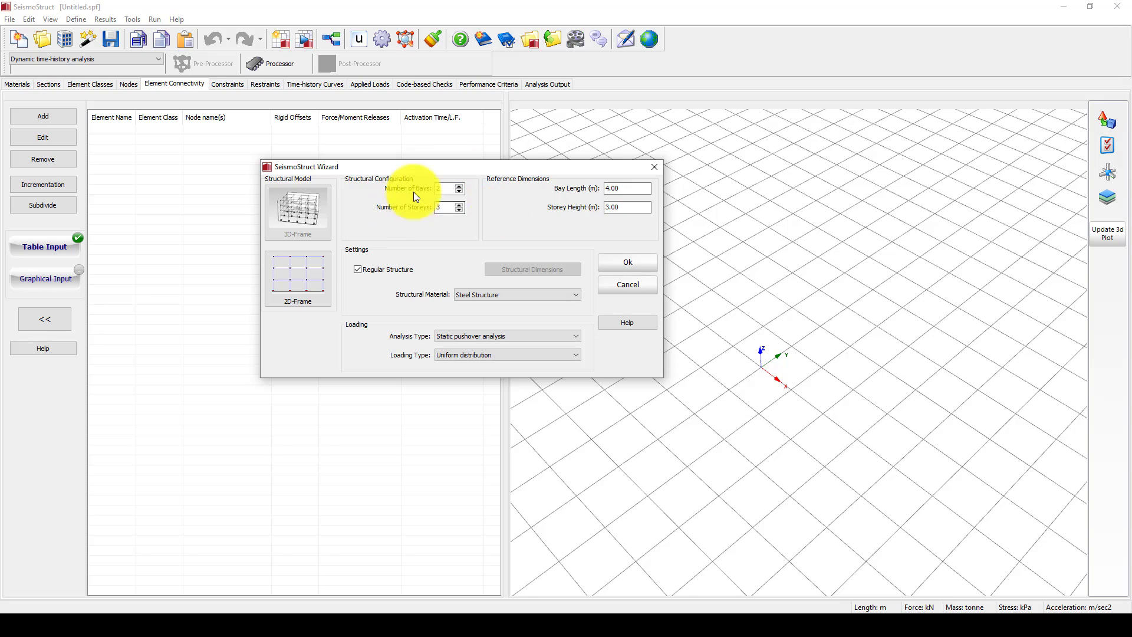
Set the analysis type to Static adaptive pushover analysis, keeping the 2D-Frame model.
left_click(457, 335)
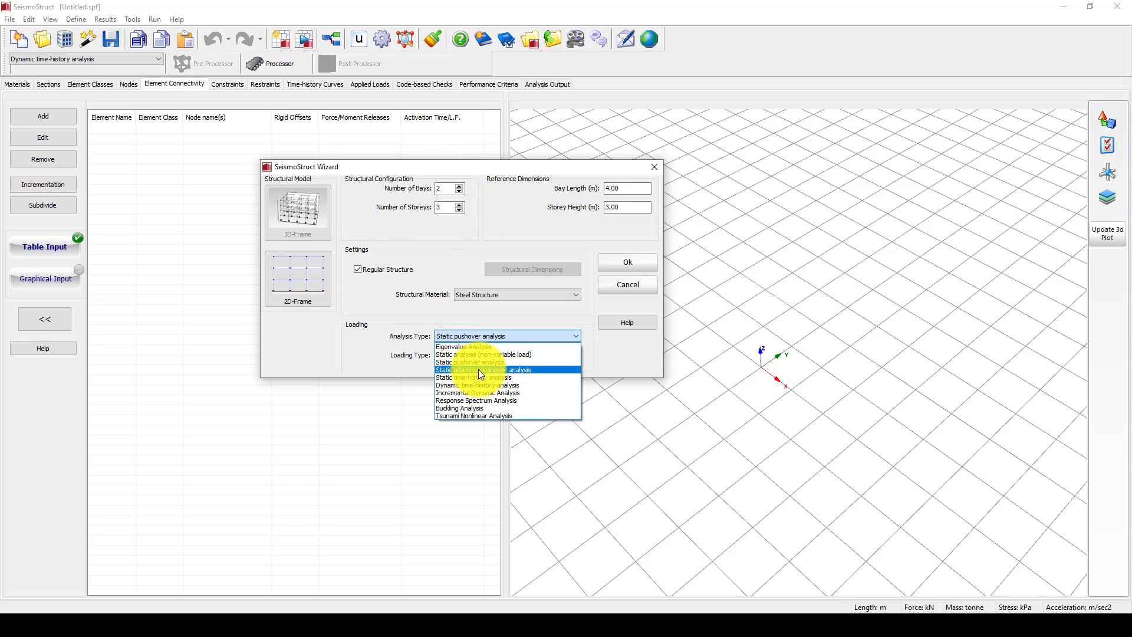
left_click(337, 361)
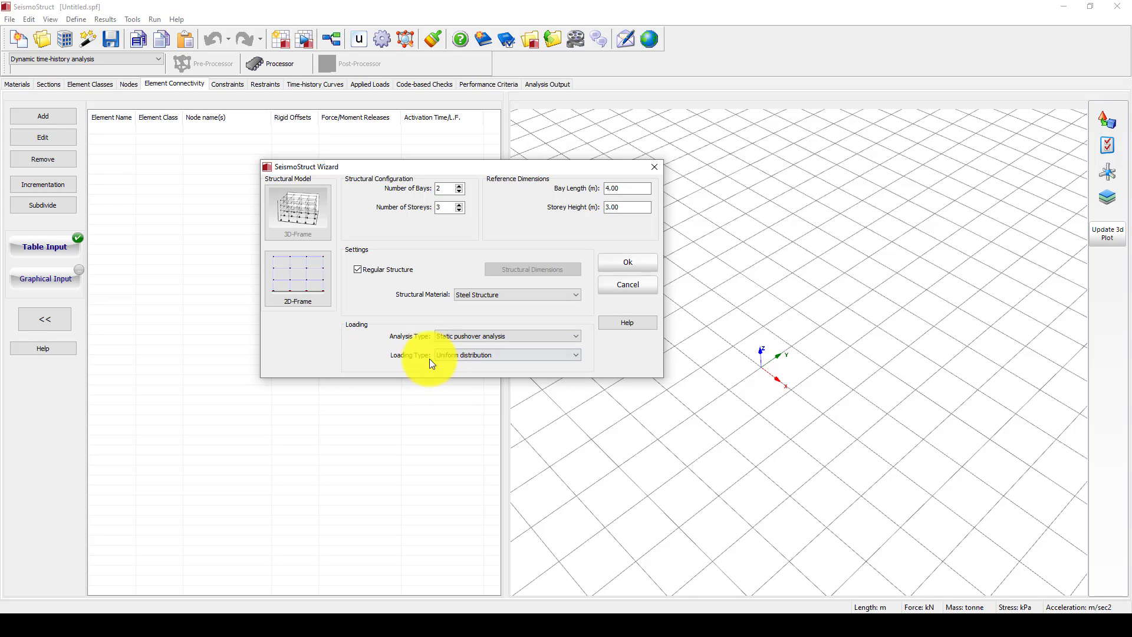
left_click(480, 334)
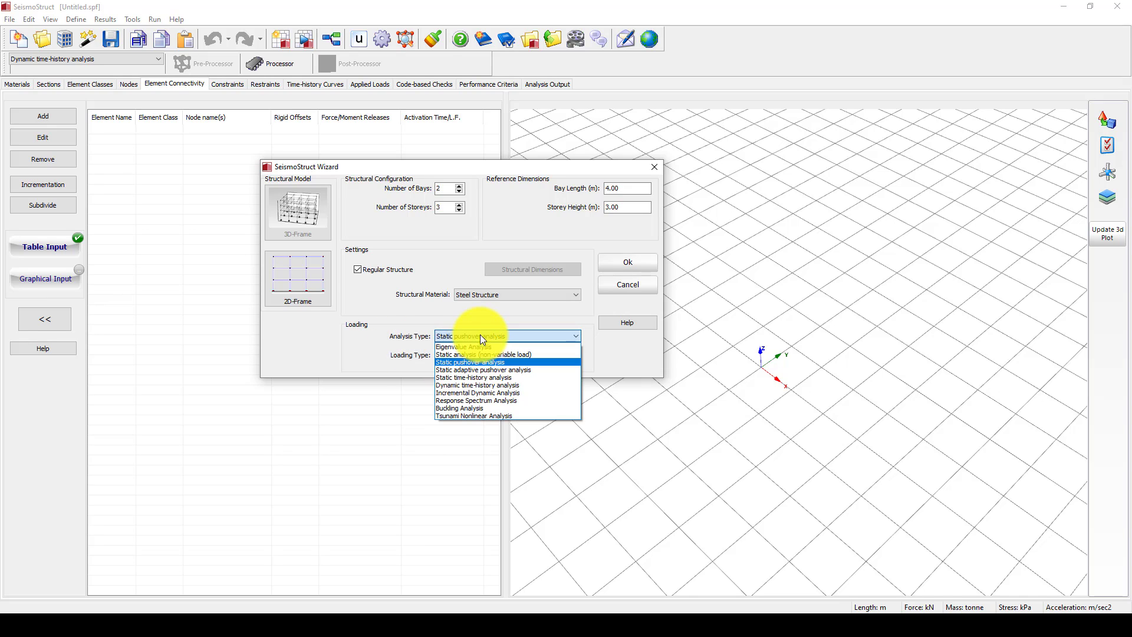
left_click(452, 367)
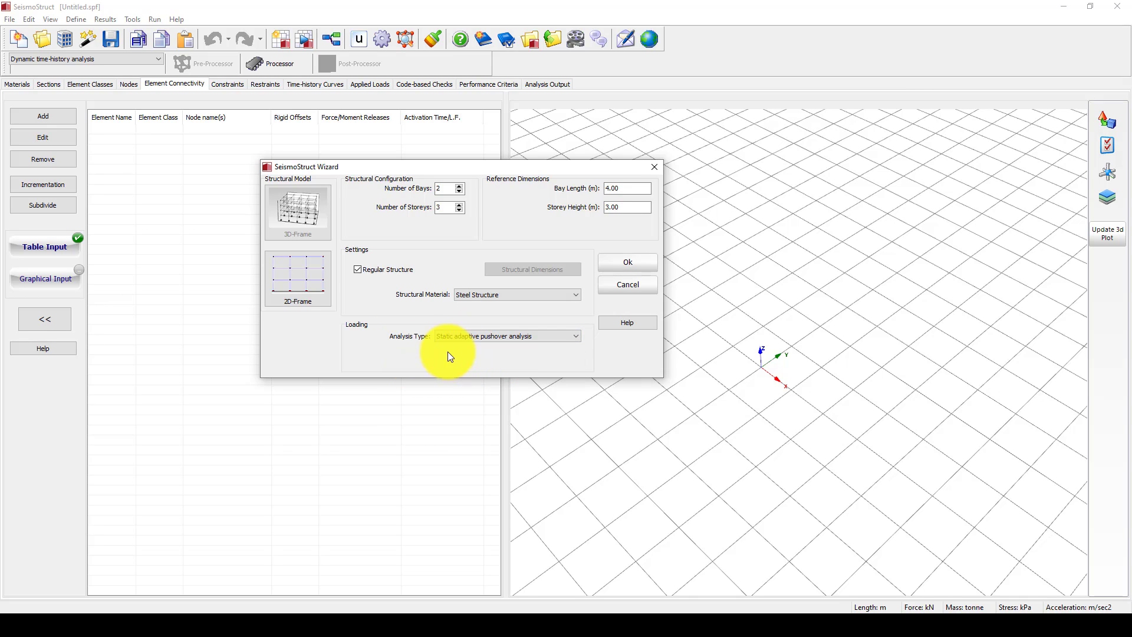
left_click(314, 278)
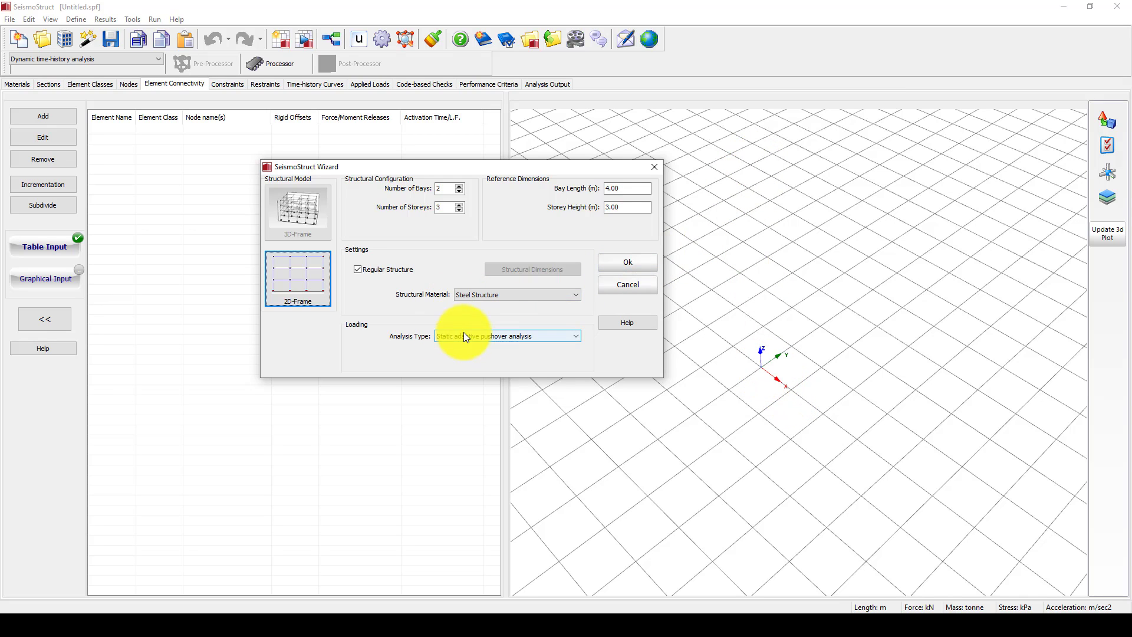
Generate the frame from the wizard with a 0.4 nominal displacement load.
left_click(625, 262)
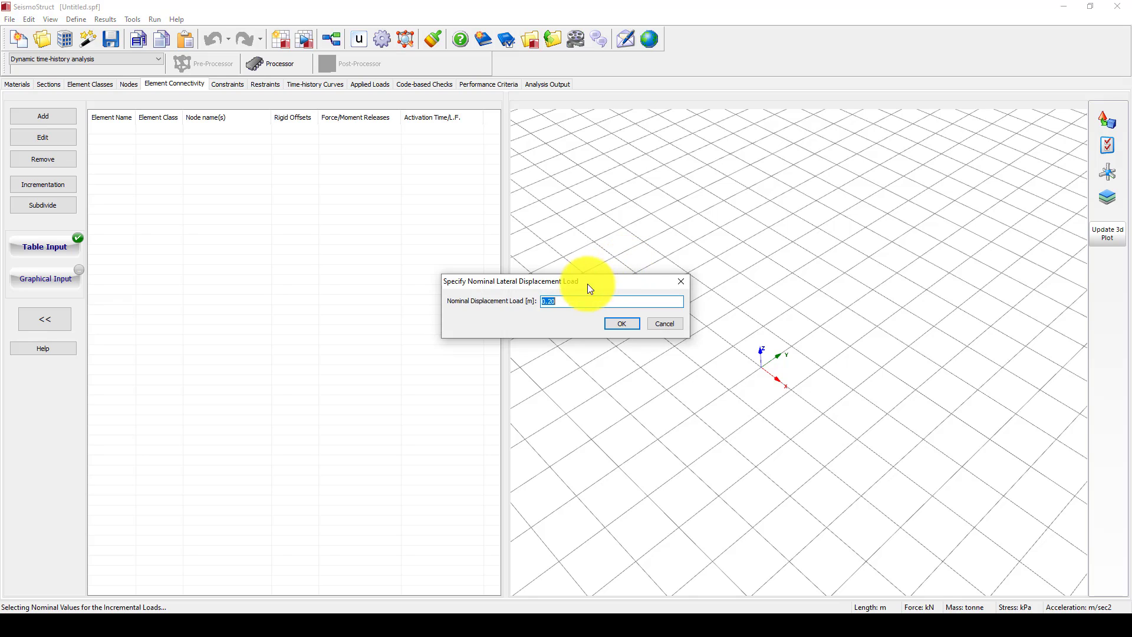
left_click_drag(578, 283, 404, 290)
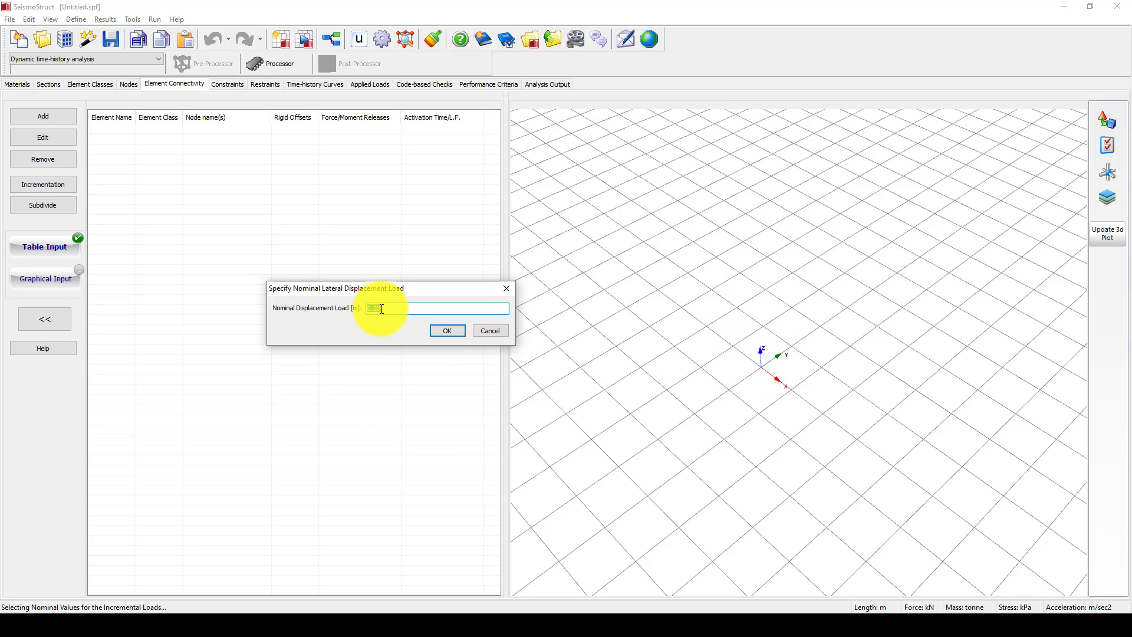
left_click_drag(404, 294, 405, 304)
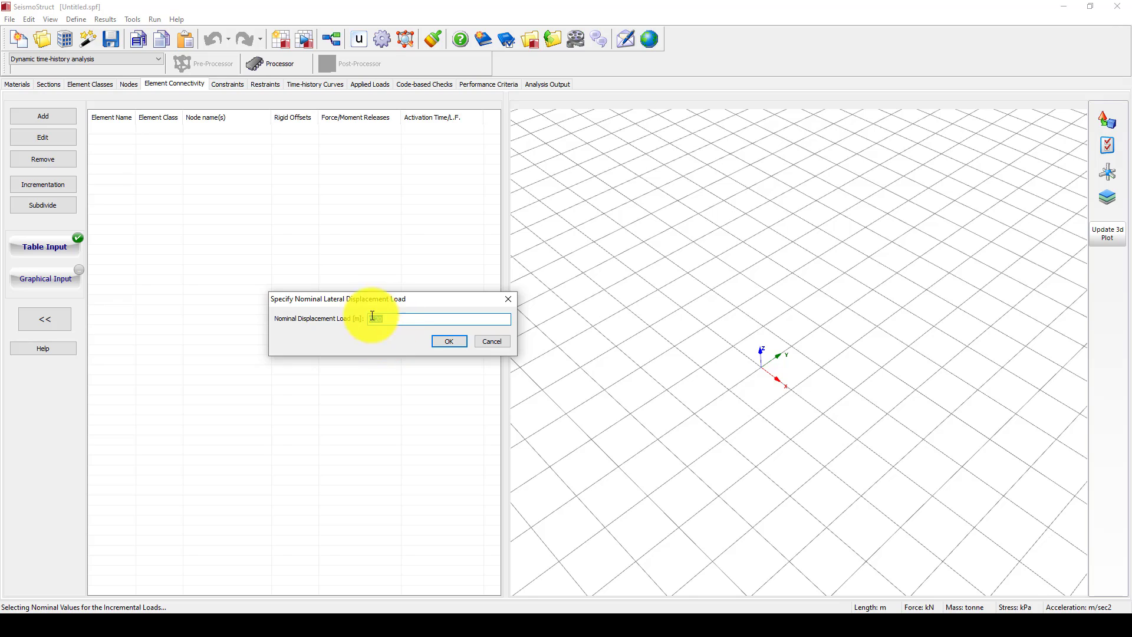
left_click_drag(392, 321, 374, 319)
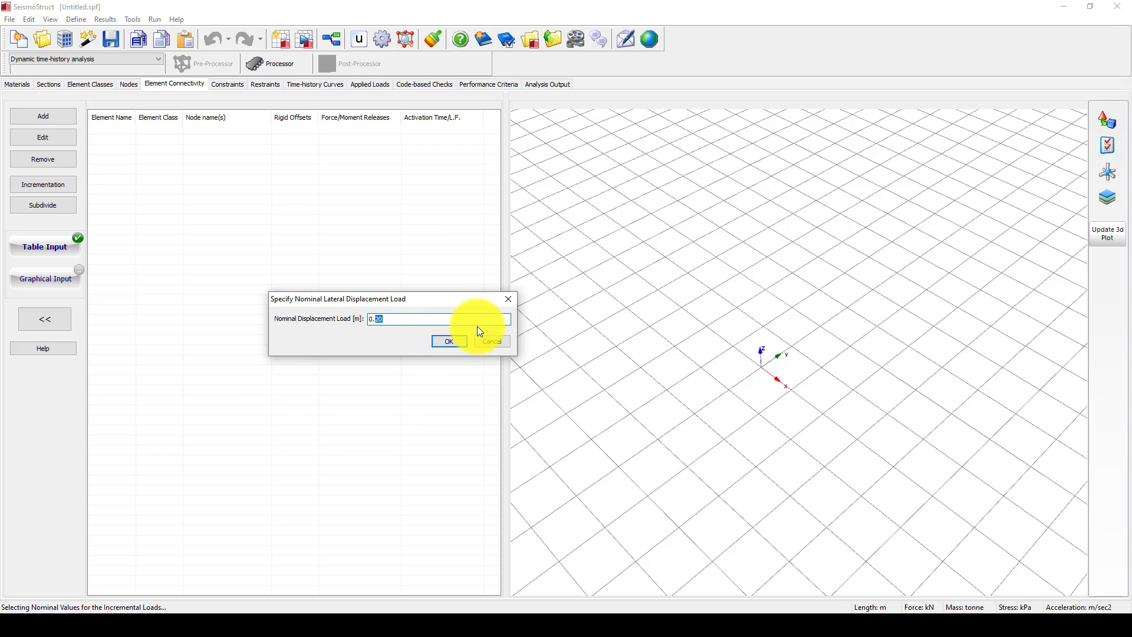
type("4")
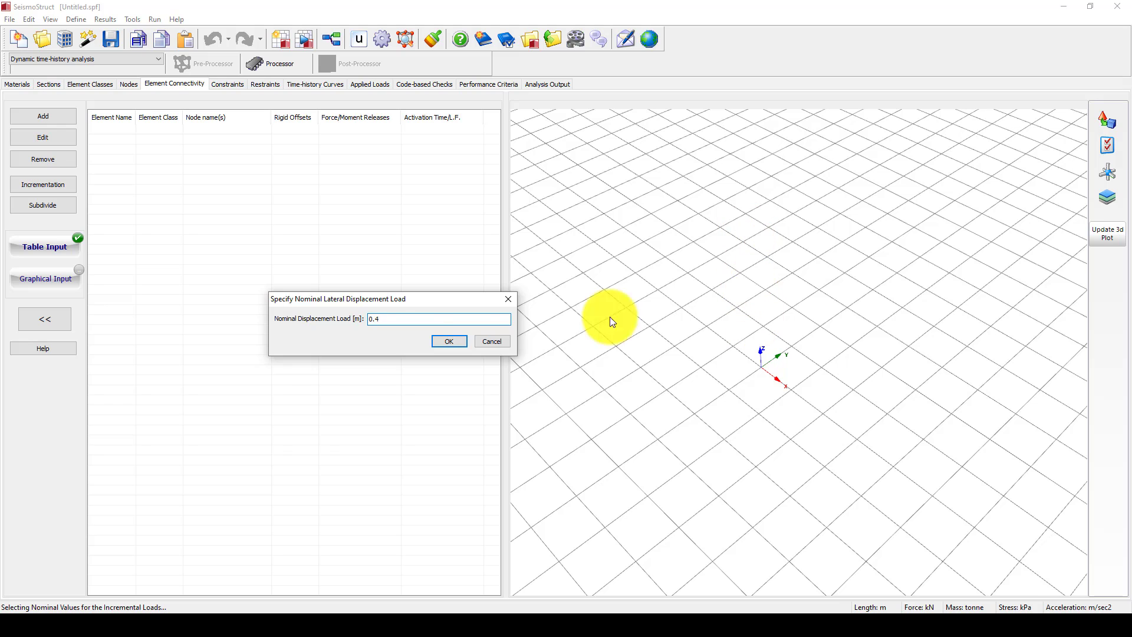
left_click(448, 342)
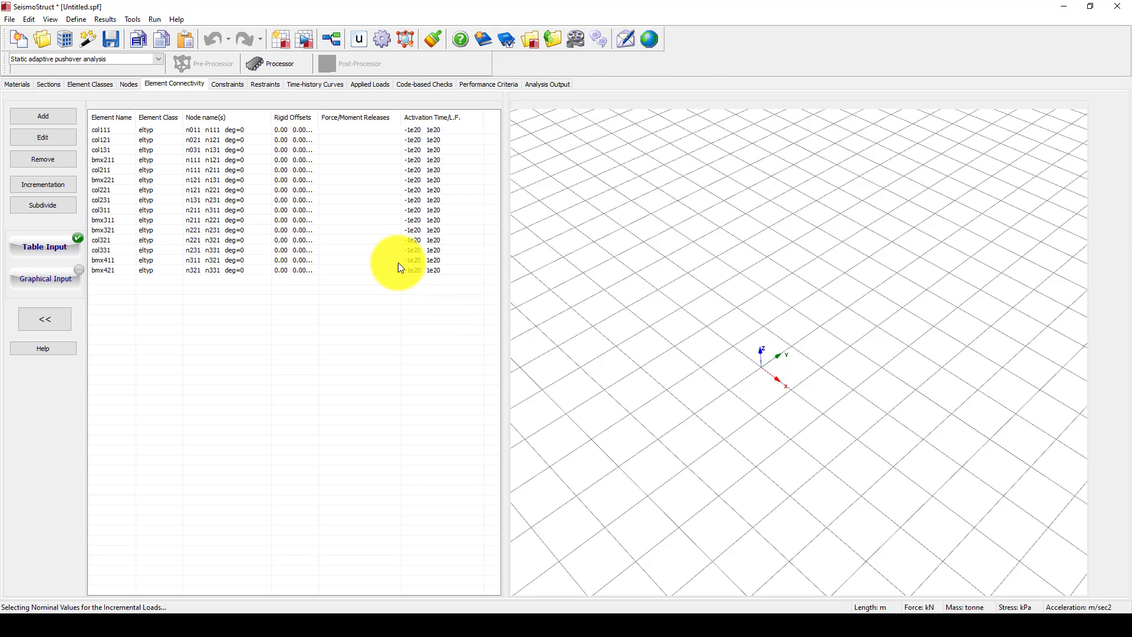
Inspect the 0.40 incremental x-displacement loads at nodes n121, n221 and n321 in Applied Loads.
left_click(306, 84)
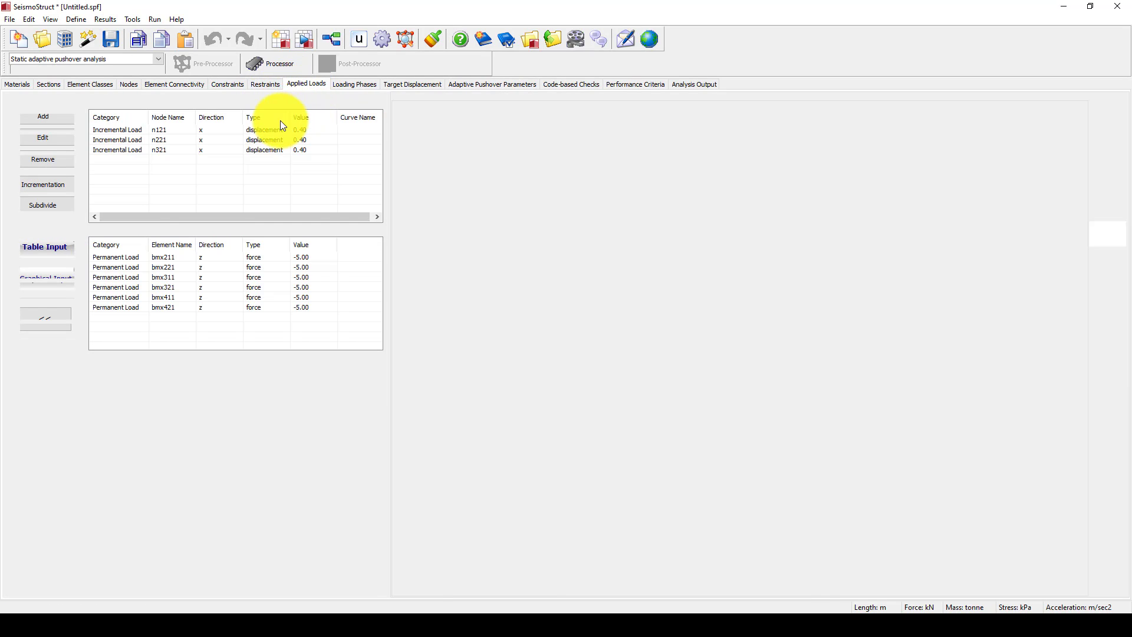
left_click_drag(265, 129, 275, 149)
left_click(763, 301)
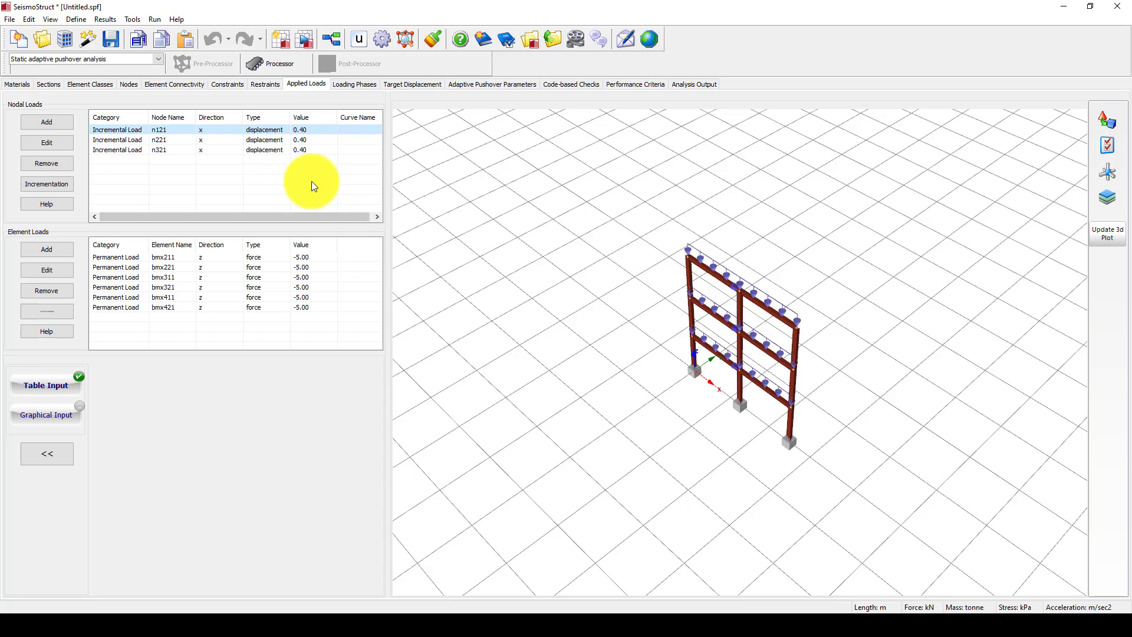
left_click(302, 131)
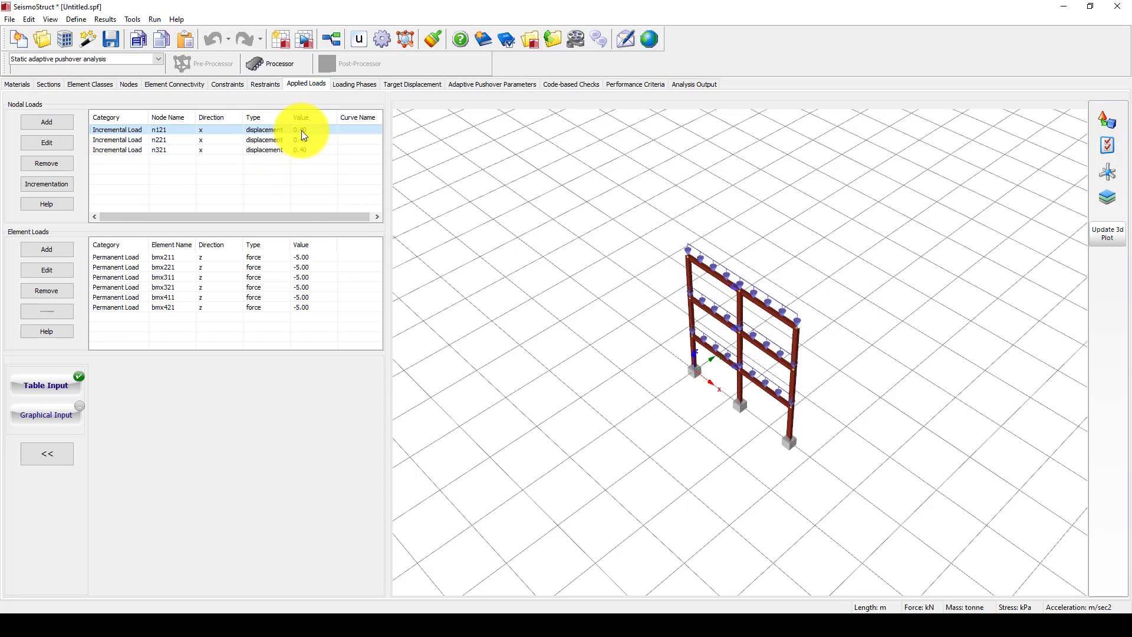
left_click(307, 139)
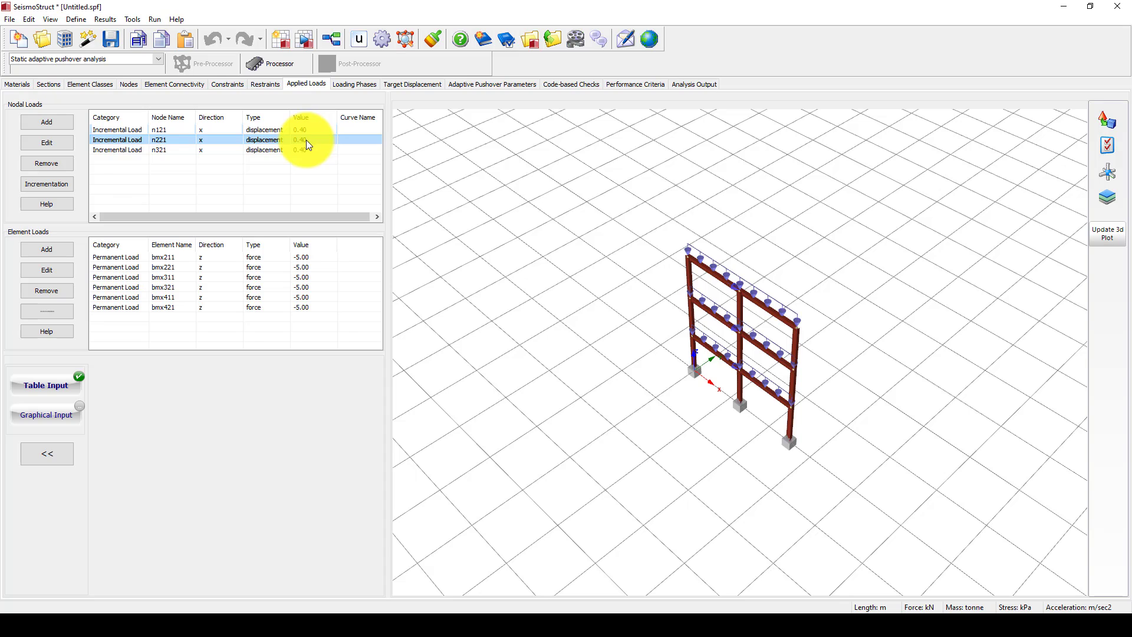
double_click(306, 140)
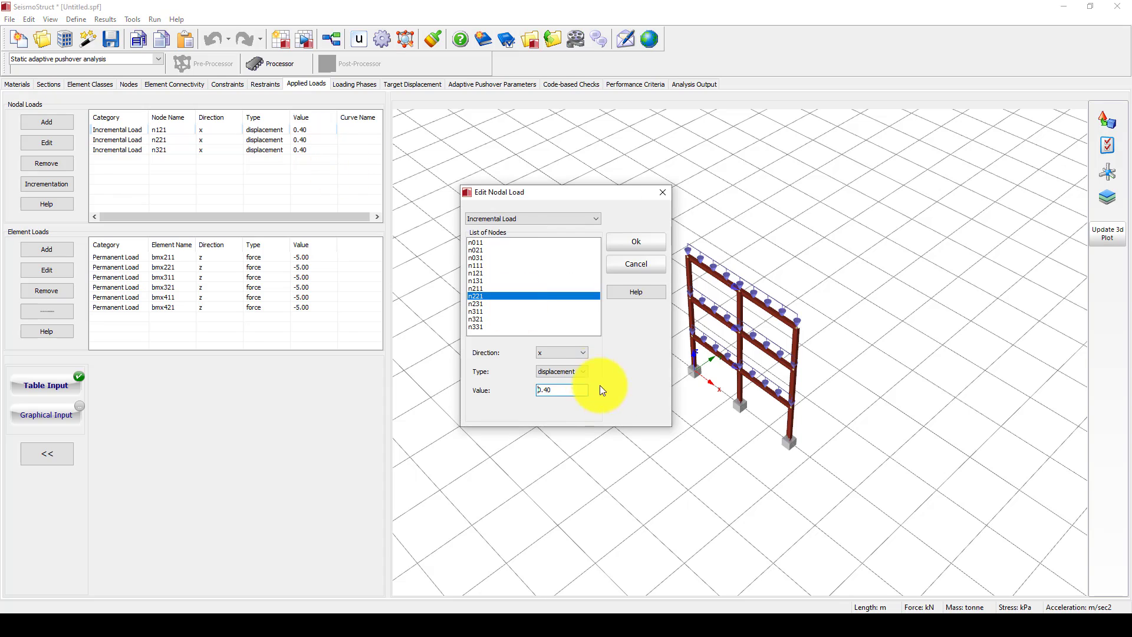
left_click(663, 193)
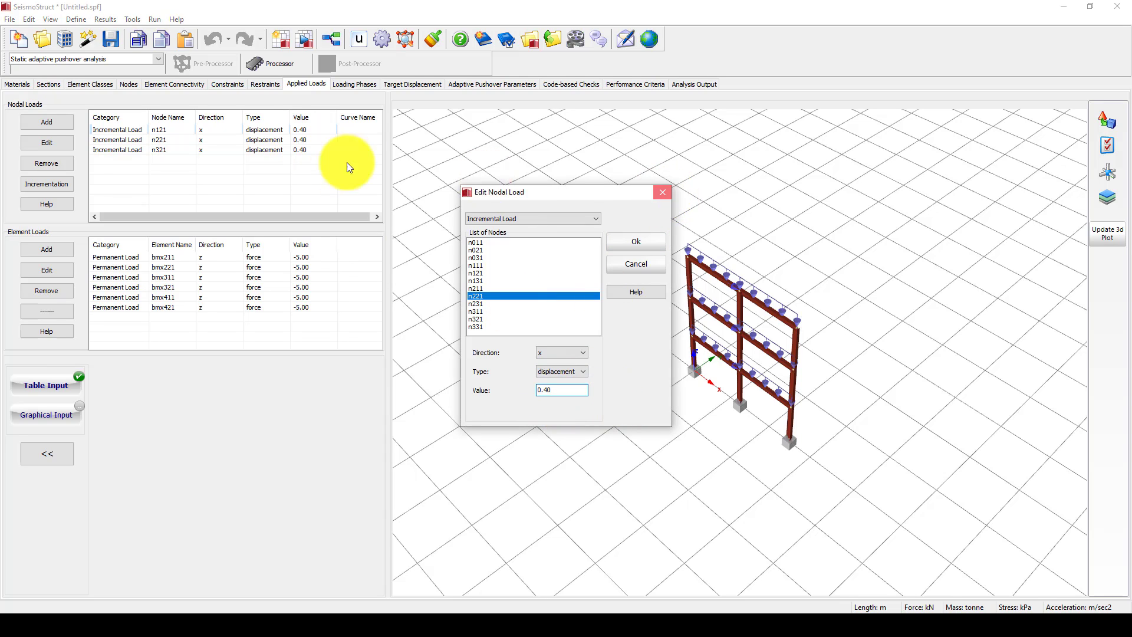
double_click(306, 139)
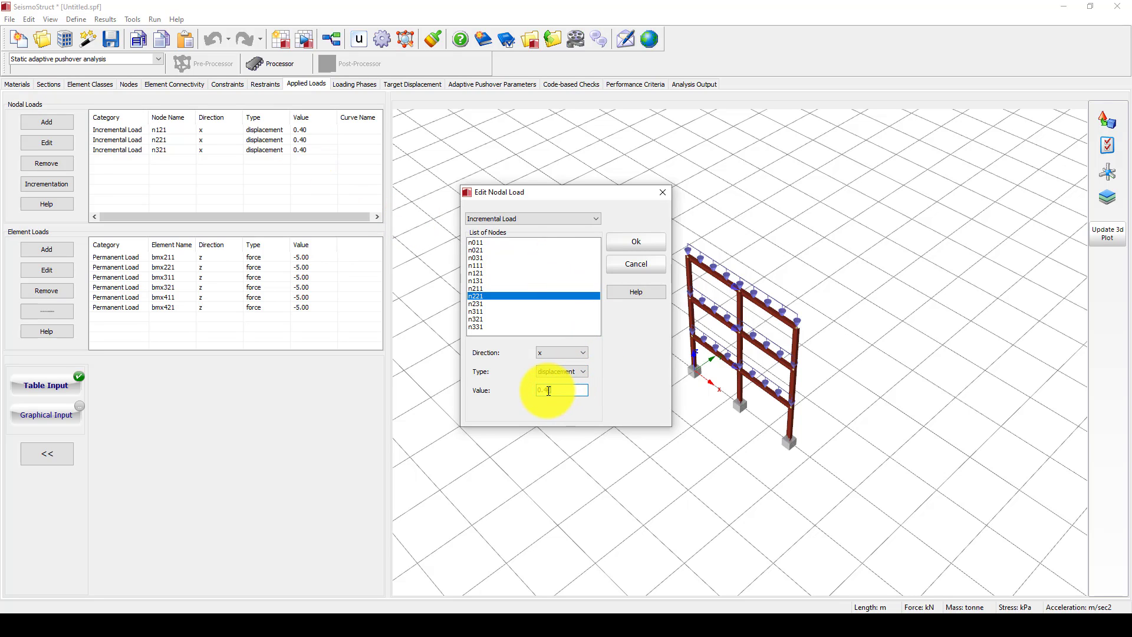
left_click(662, 194)
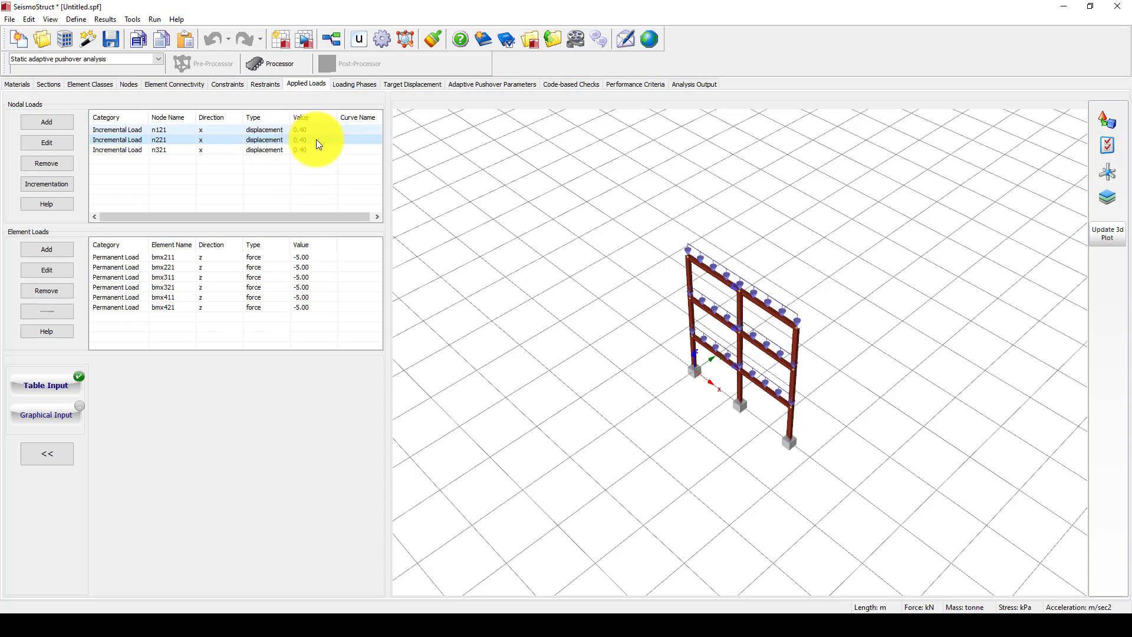
left_click(298, 132)
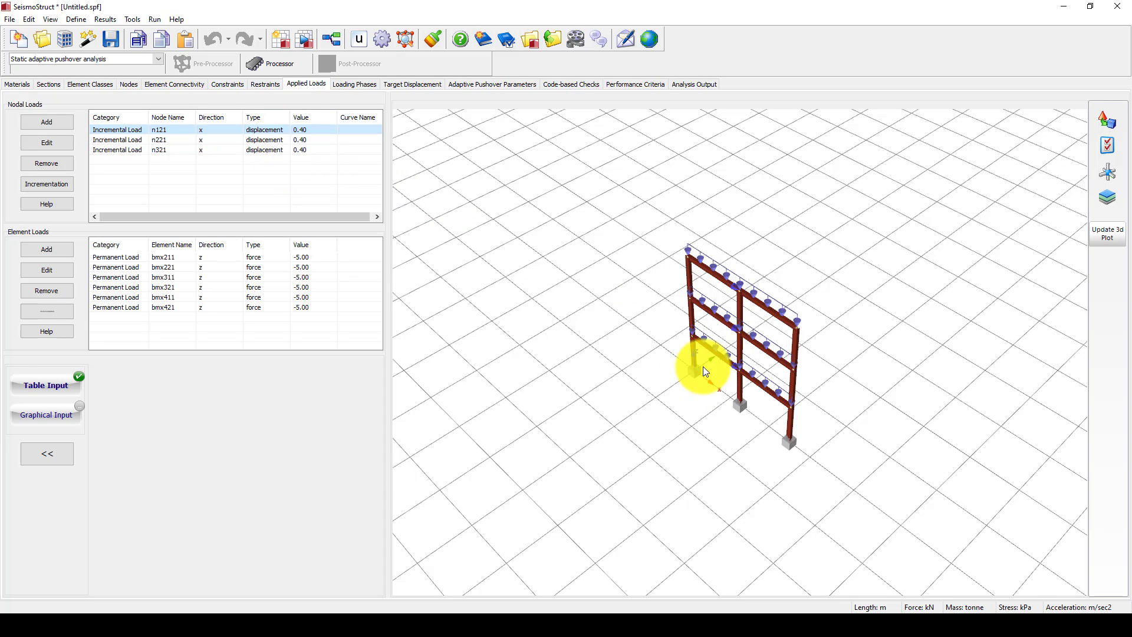
left_click(270, 139)
left_click(276, 149, "shift")
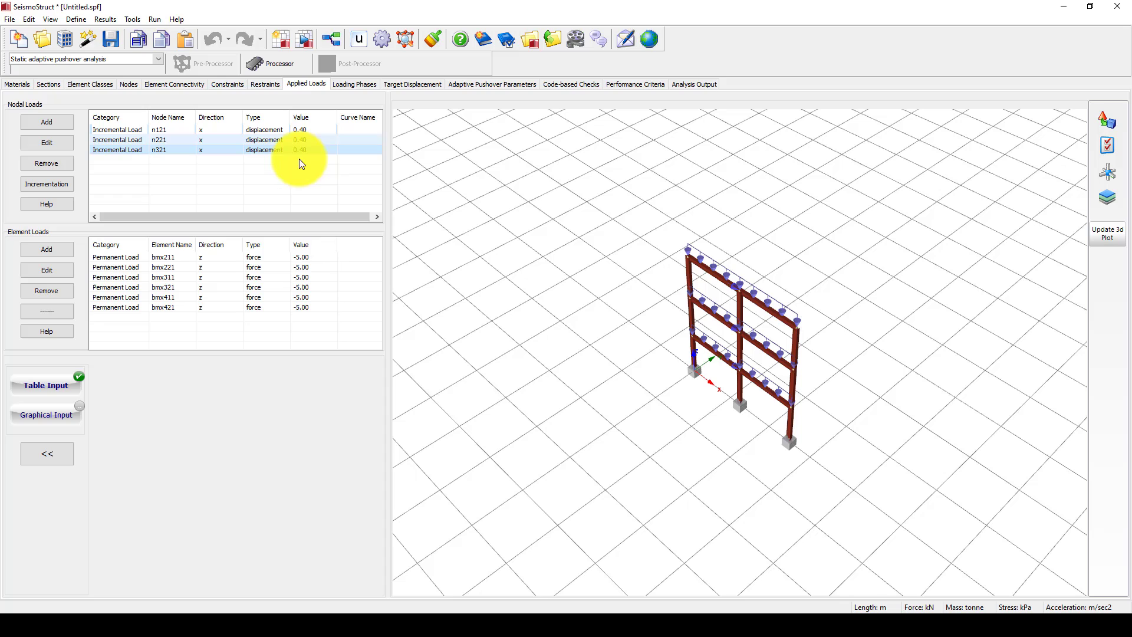
left_click(283, 130, "ctrl")
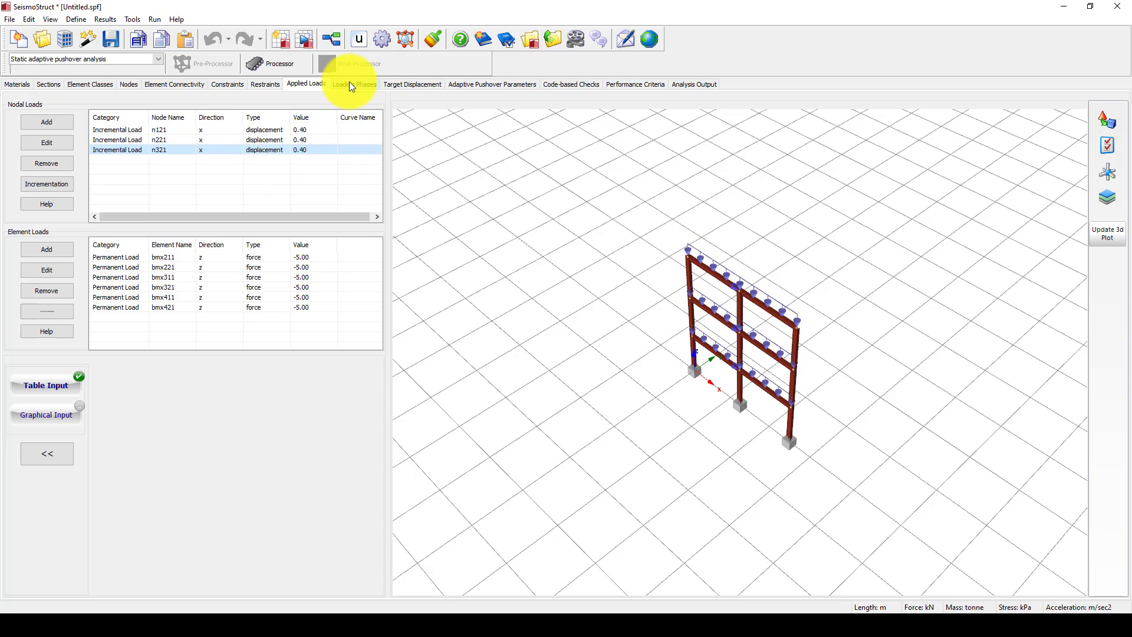
Browse Target Displacement, Materials and Applied Loads, ending on Loading Phases with the n311 adaptive phase.
left_click(398, 85)
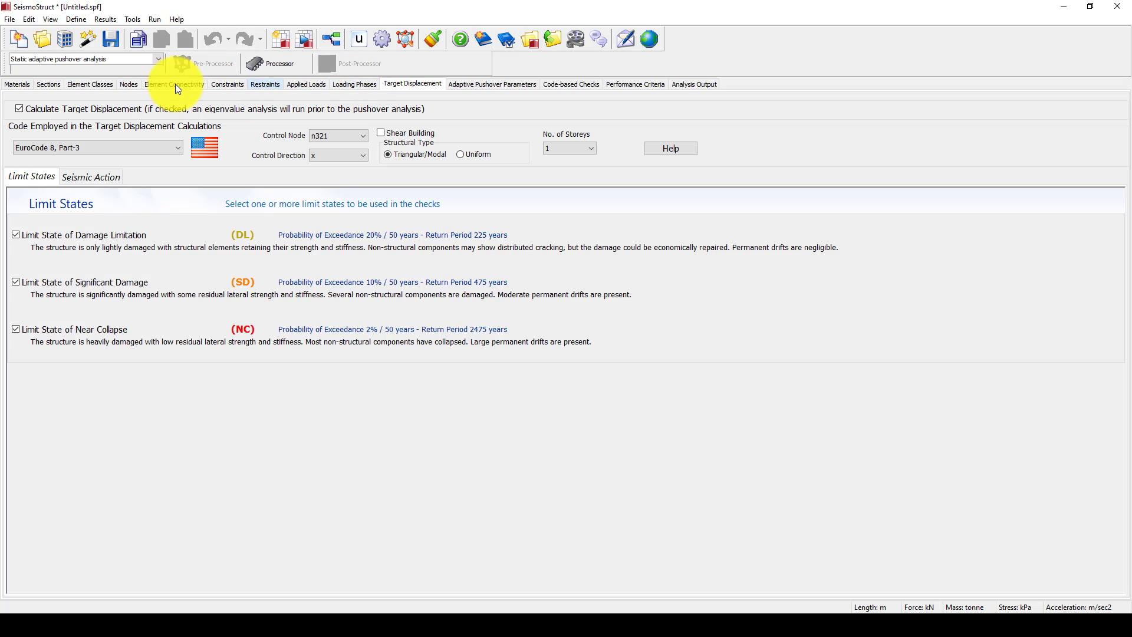
left_click(17, 84)
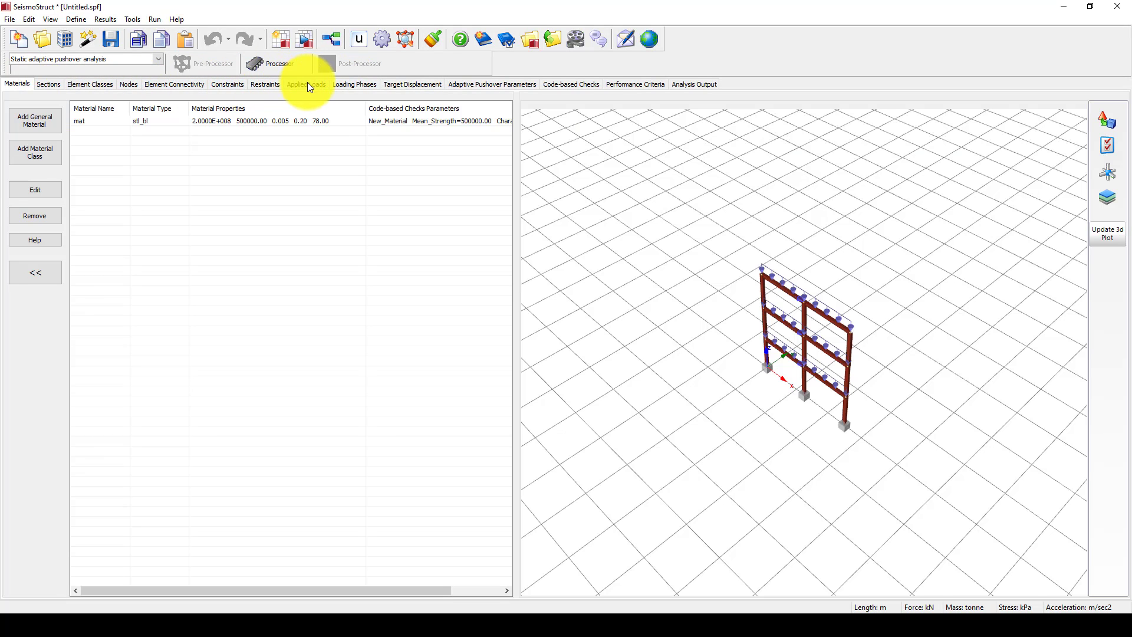
left_click(308, 86)
left_click(345, 84)
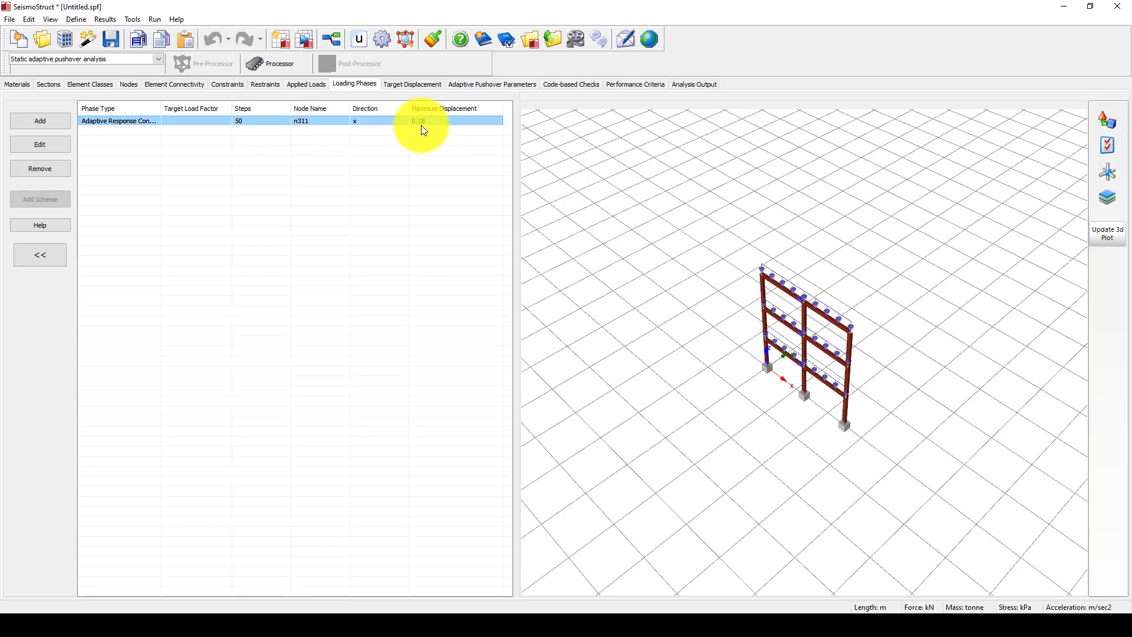
Change the adaptive phase's maximum displacement from 0.18 to 0.20, keeping 50 steps at n311 in x.
double_click(440, 122)
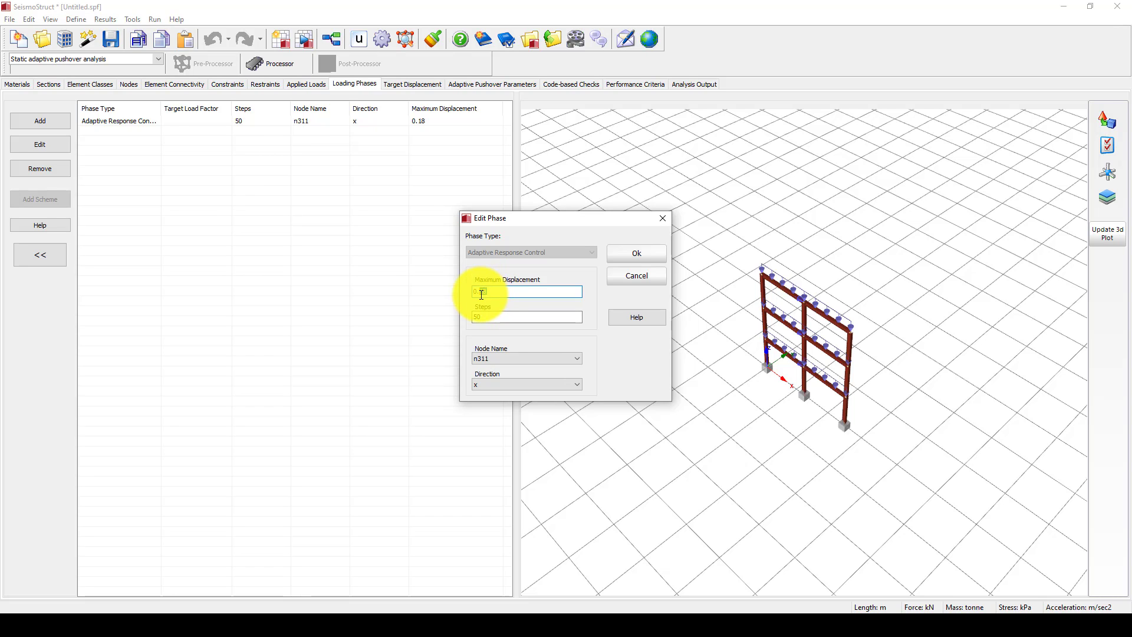
left_click_drag(482, 294, 494, 307)
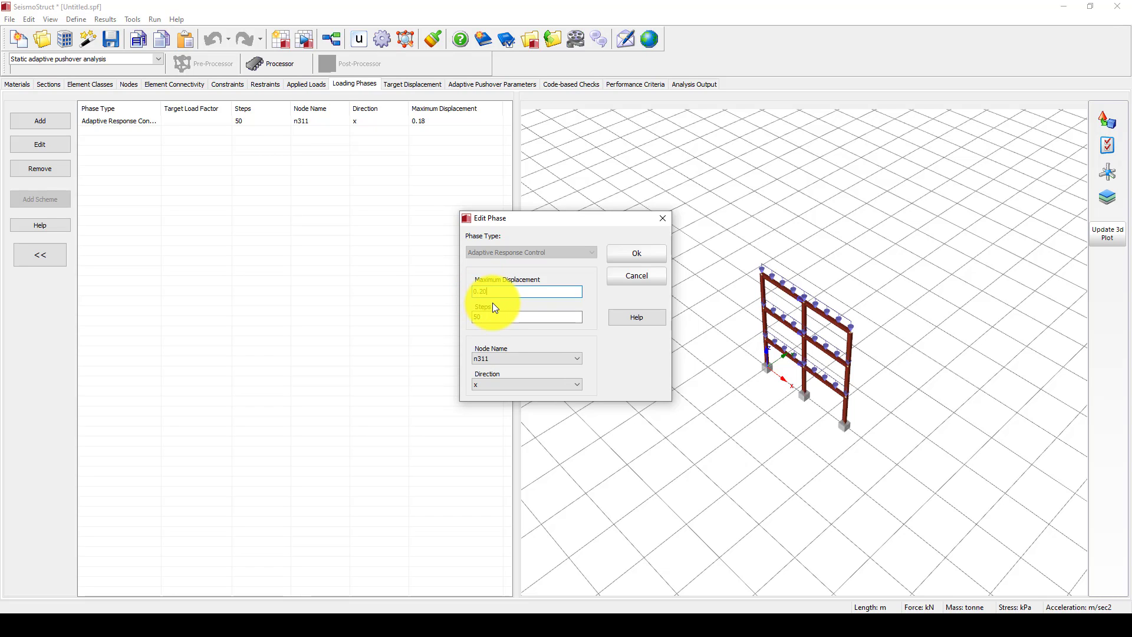
type("20")
left_click_drag(520, 320, 470, 318)
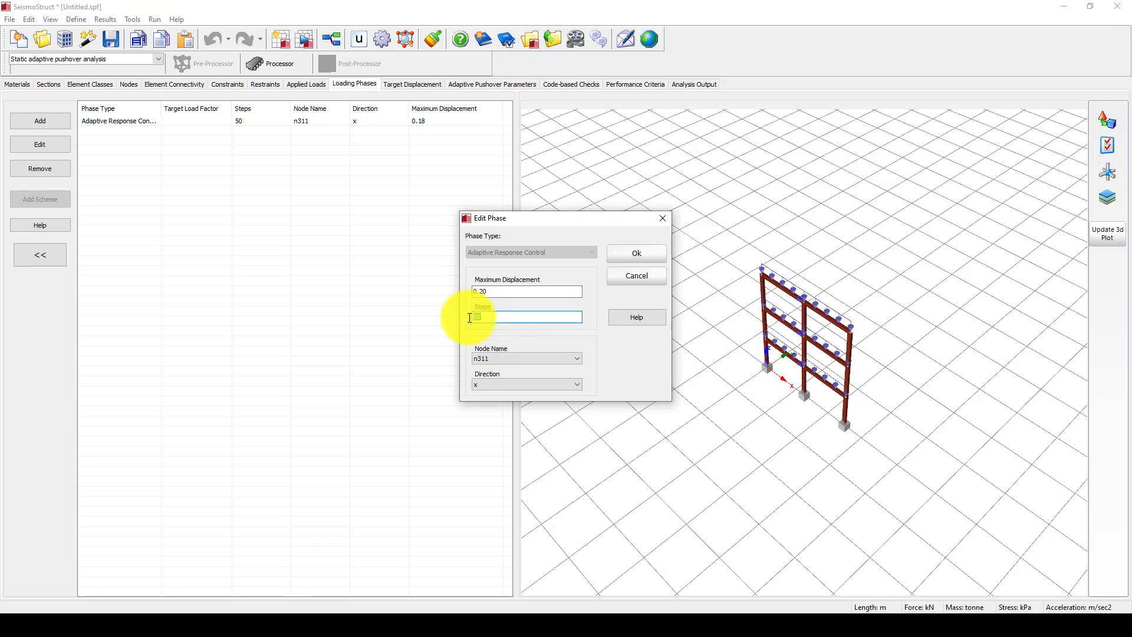
left_click(495, 293)
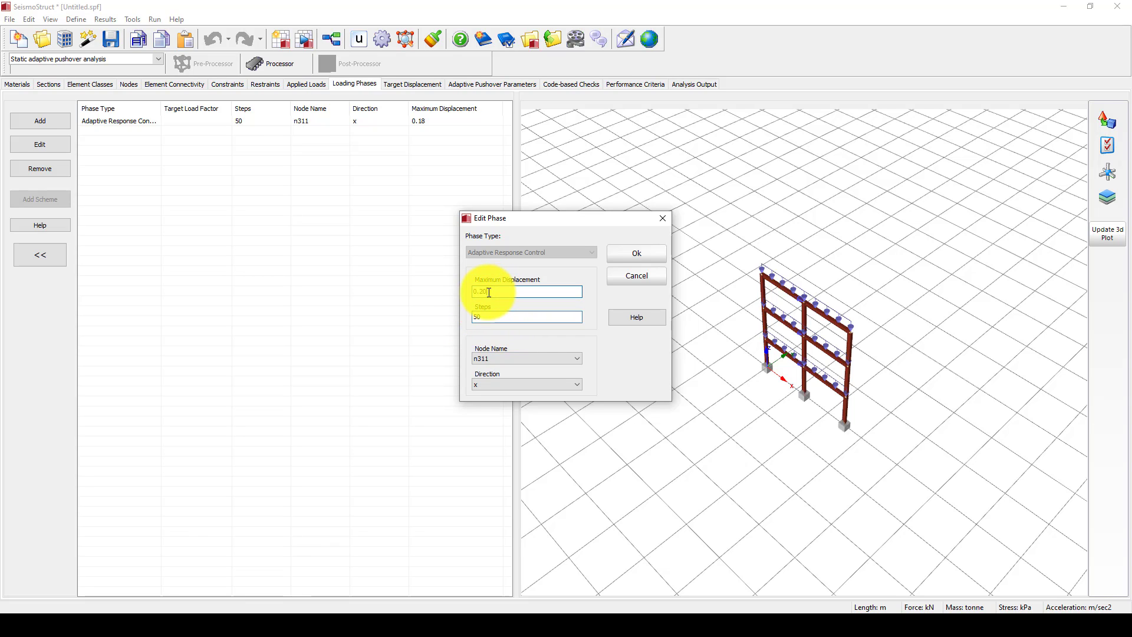
left_click_drag(480, 293, 508, 313)
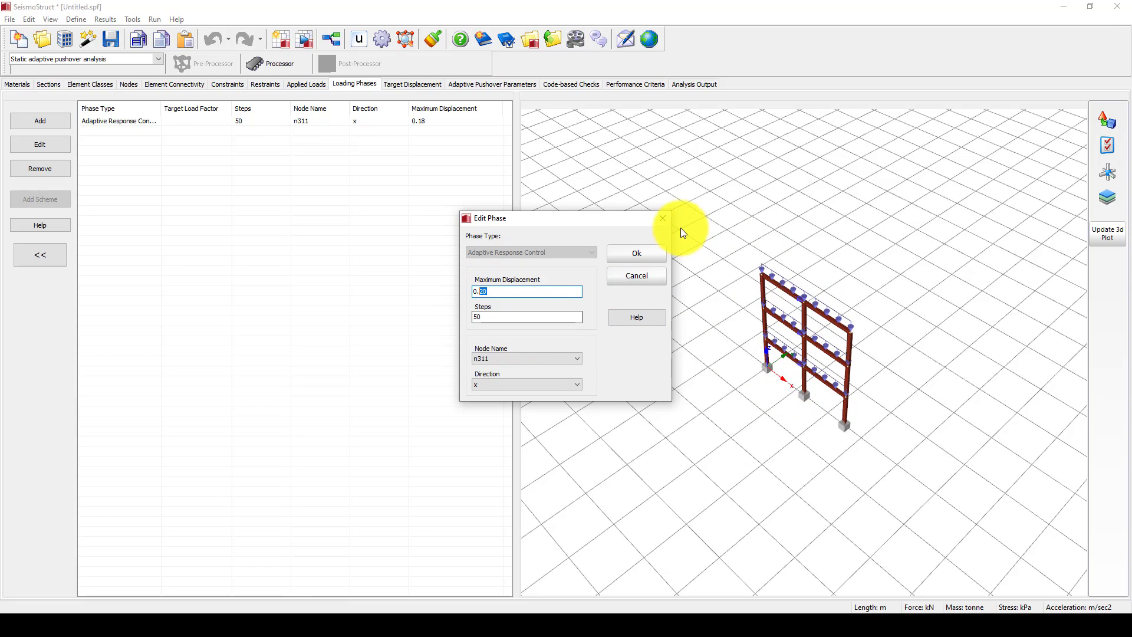
left_click(634, 257)
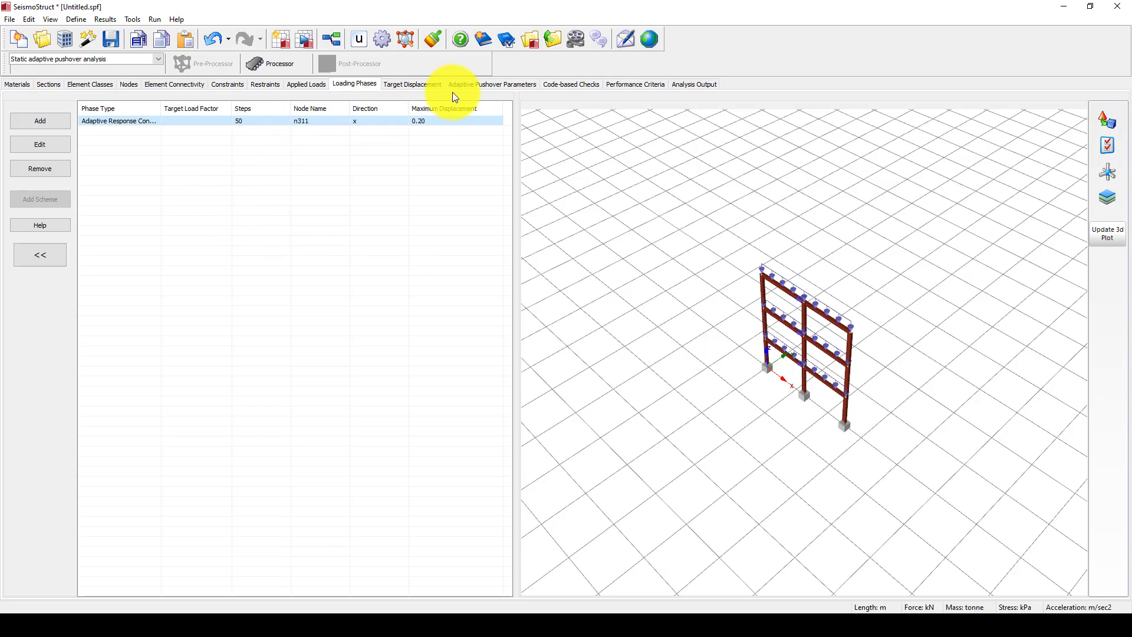
Review the spectrum table periods 1.10 to 3.40 under Adaptive Pushover Parameters, then open Advanced Settings.
left_click(472, 82)
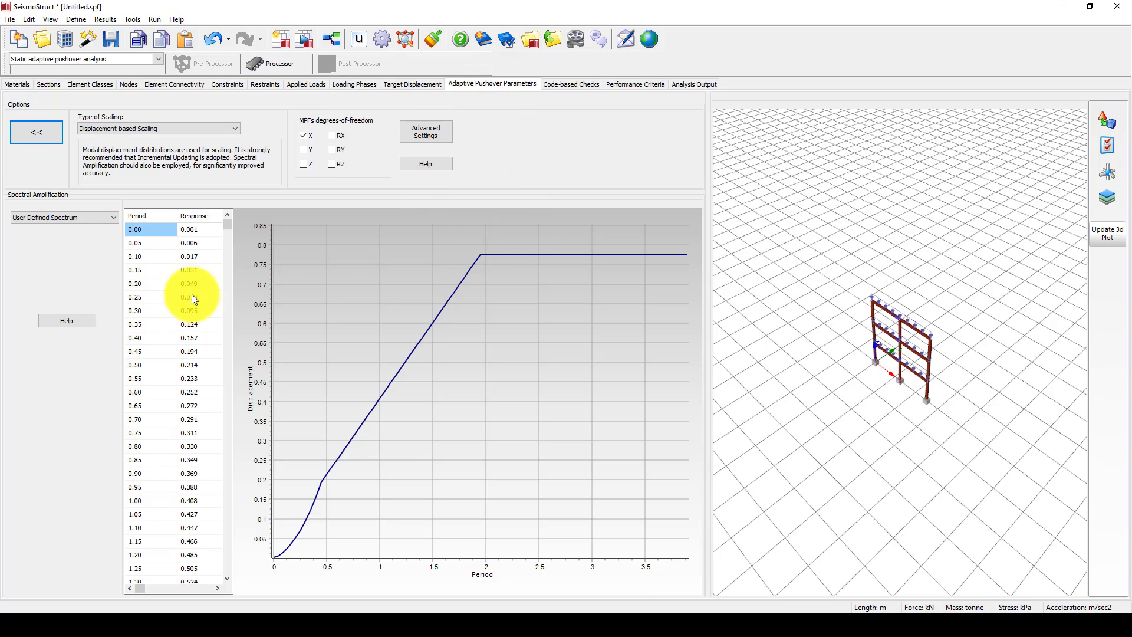
left_click(146, 458)
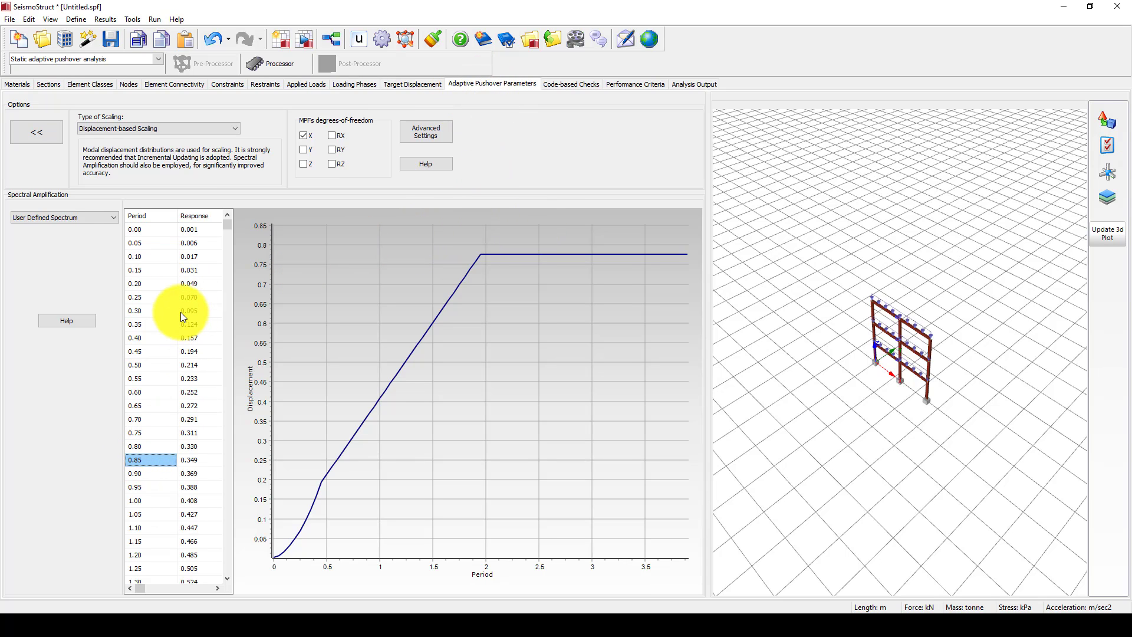
key("Down")
key("Down")
key("Down")
key("Down")
key("Down")
key("Down")
key("Down")
scroll(200, 473, "down", 20)
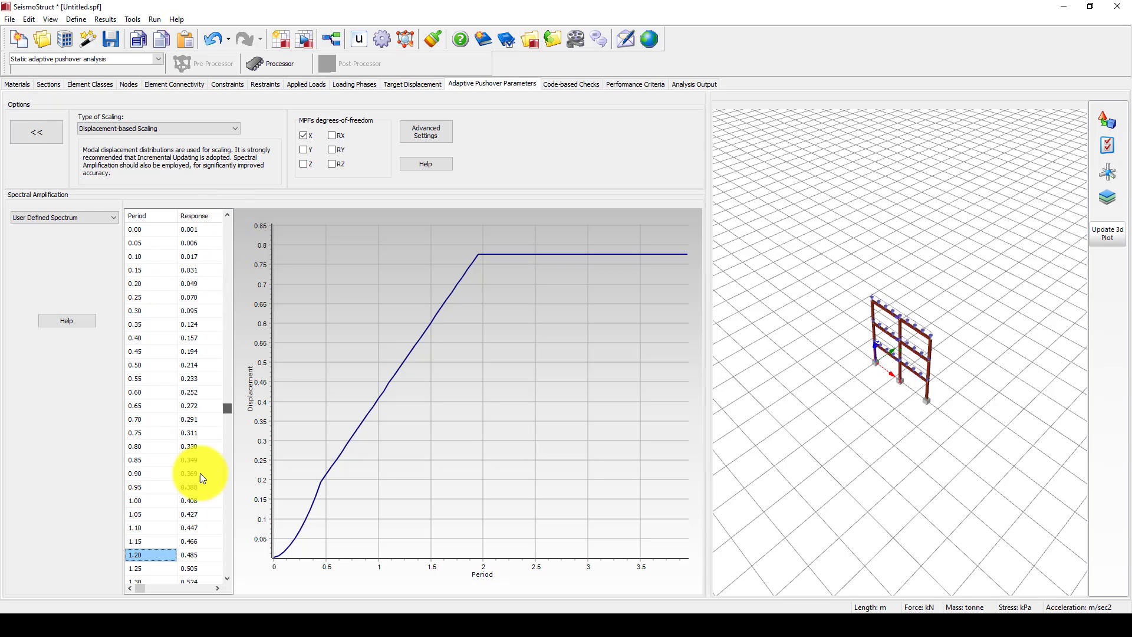
scroll(190, 410, "up", 20)
scroll(190, 411, "up", 20)
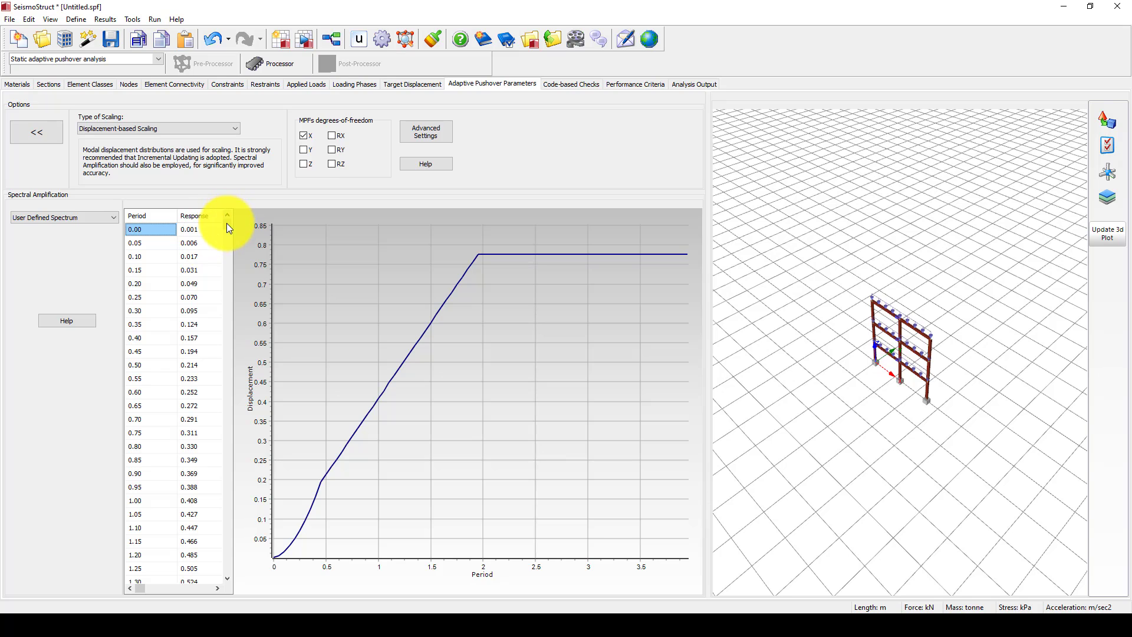
left_click_drag(228, 310, 225, 466)
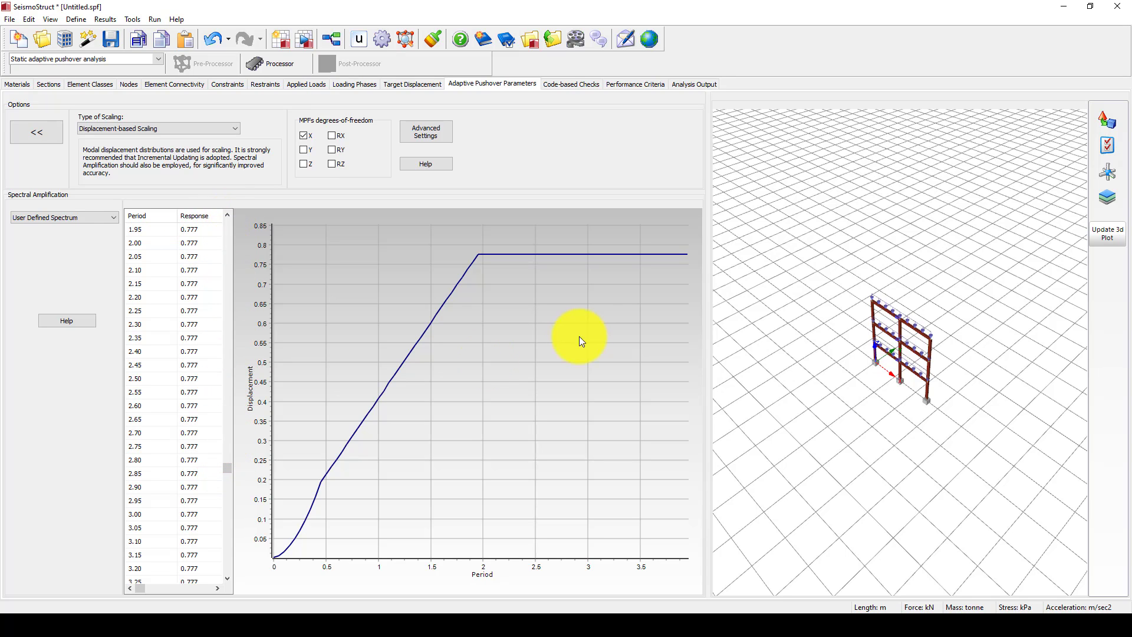
left_click(130, 513)
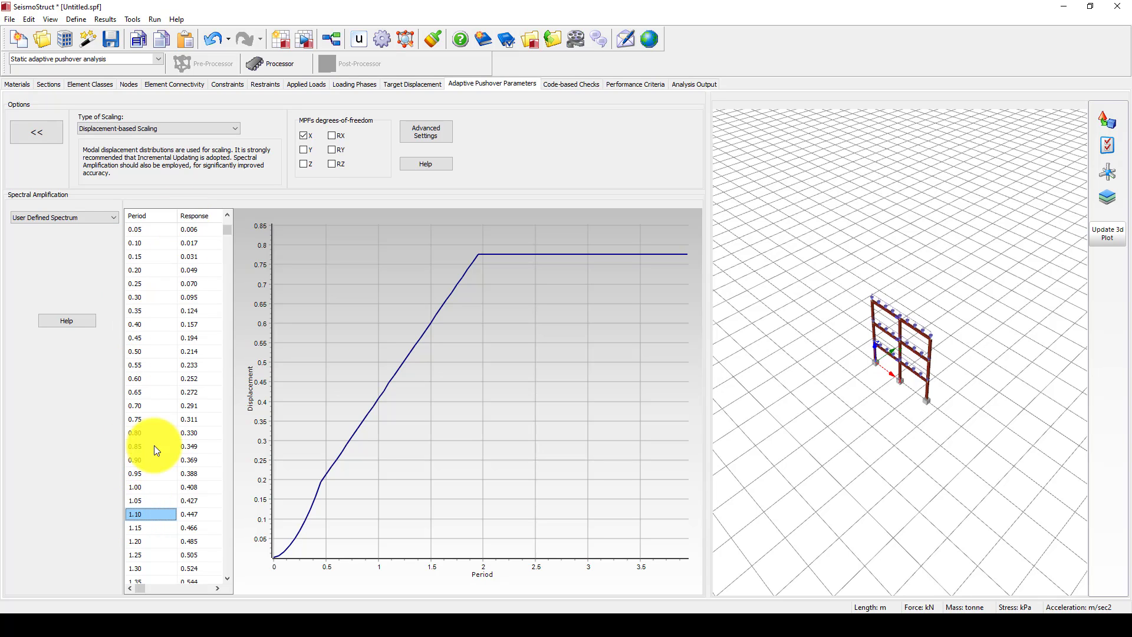
key("Down")
key("Down")
key("Down")
key("Down")
key("Down")
key("Down")
key("Down")
key("Down")
key("Down")
key("Down")
key("Down")
key("Down")
key("Down")
key("Down")
key("Down")
key("Down")
key("Down")
key("Down")
key("Down")
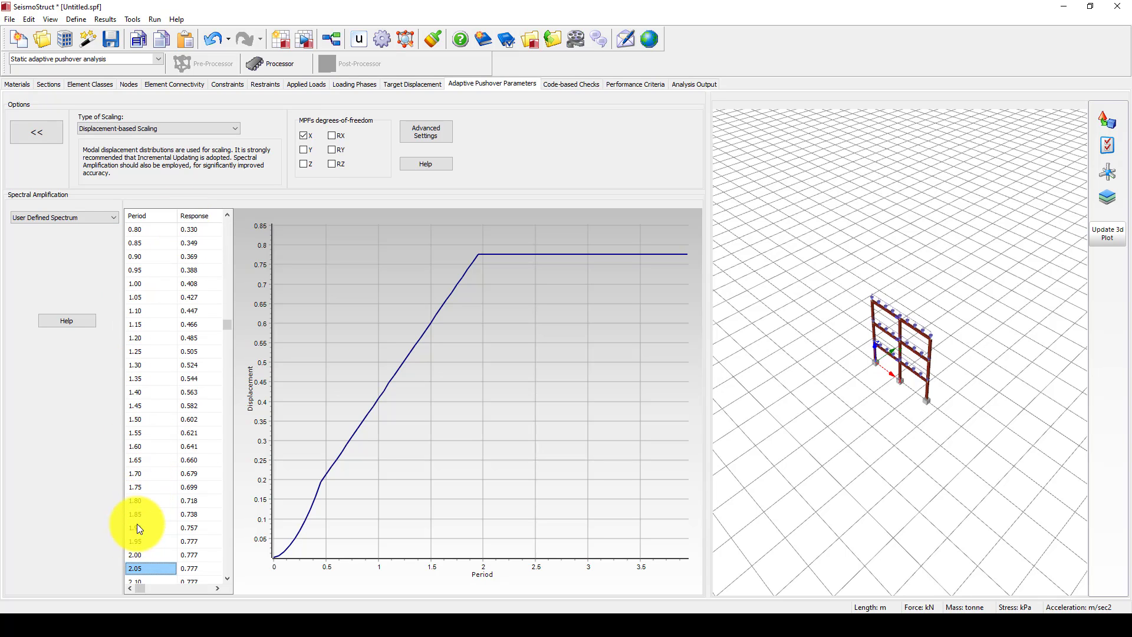
key("Down")
key("Down")
key("Down")
key("Down")
key("Down")
key("Down")
key("Down")
key("Down")
key("Down")
key("Down")
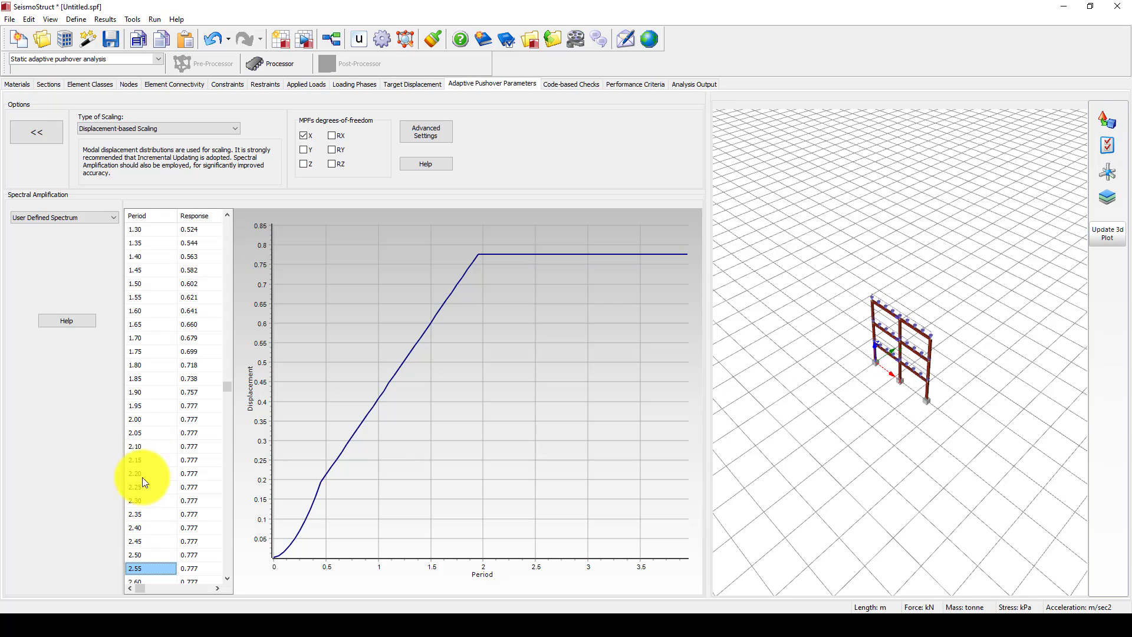
key("Down")
key("Down")
key("Down")
key("Down")
key("Down")
key("Down")
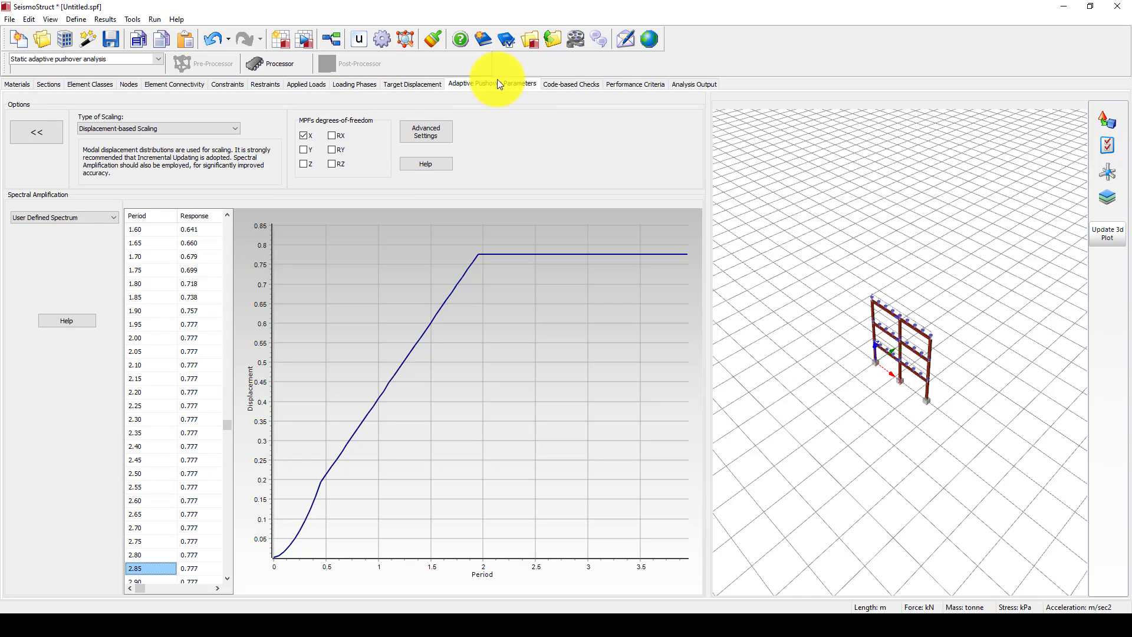
key("Down")
key("Down")
key("Down")
key("Down")
key("Down")
key("Down")
key("Down")
key("Down")
key("Down")
key("Down")
key("Down")
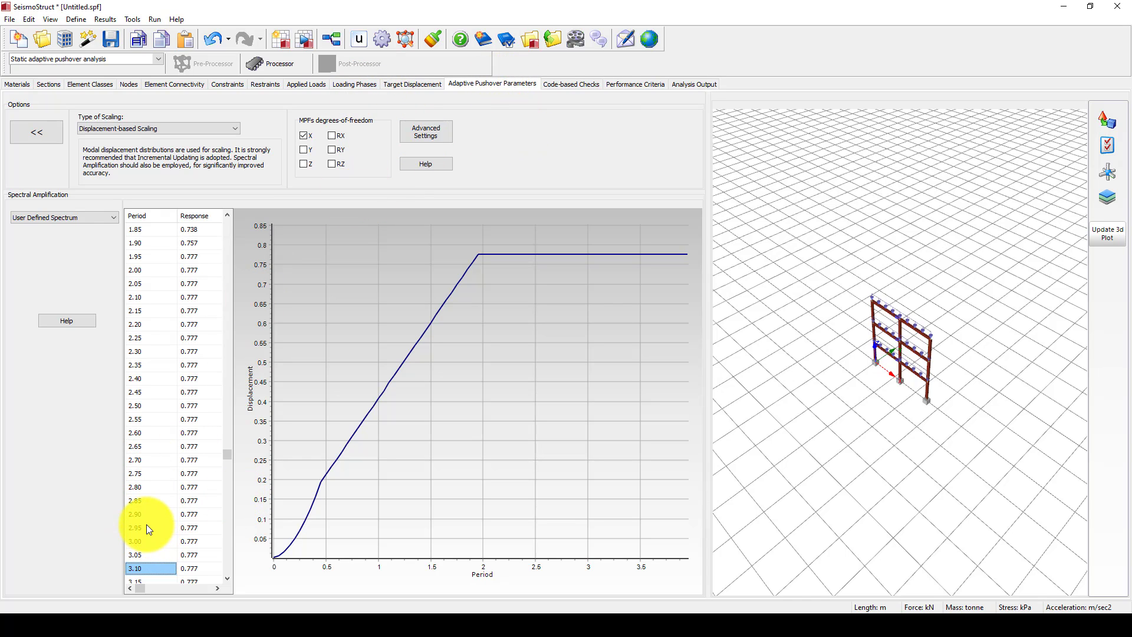
left_click(428, 136)
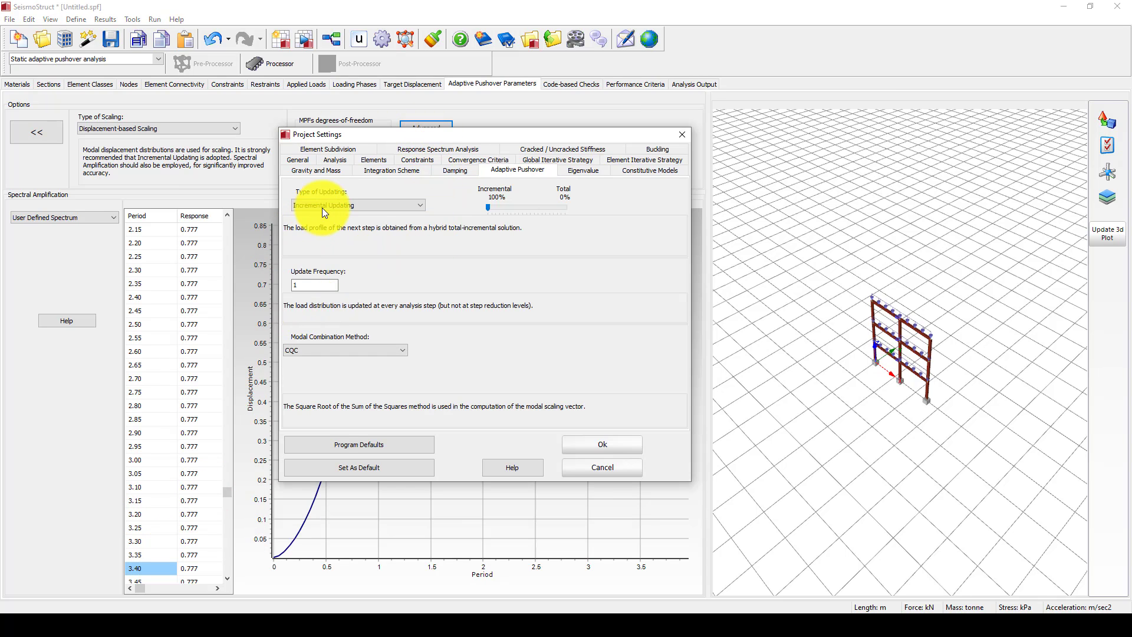
left_click(323, 207)
left_click(323, 207)
left_click(359, 204)
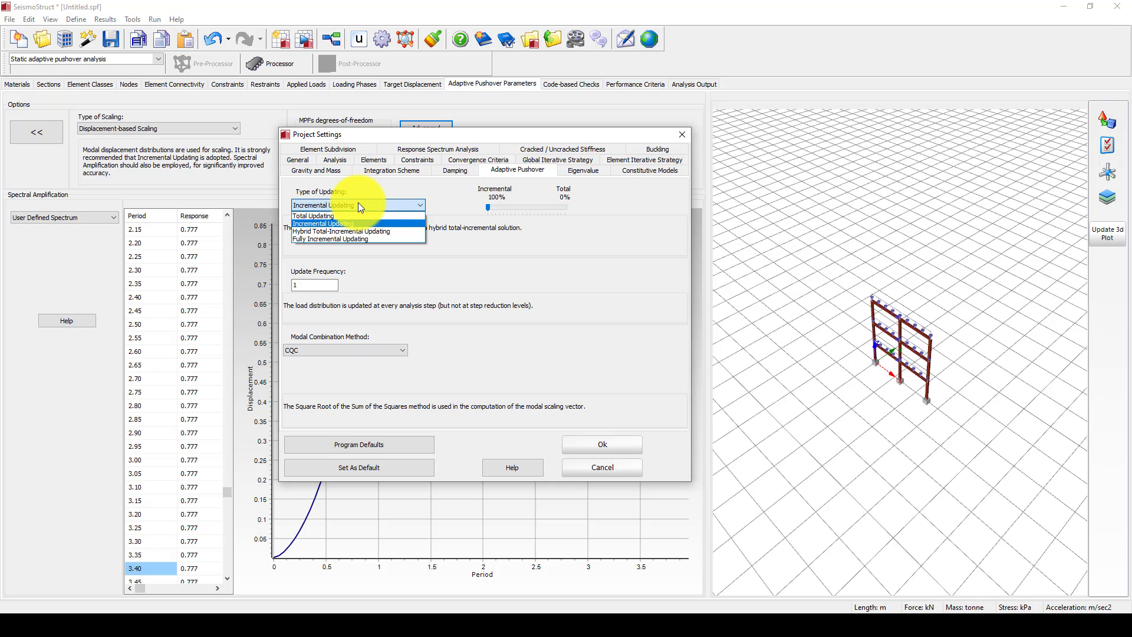
left_click(359, 203)
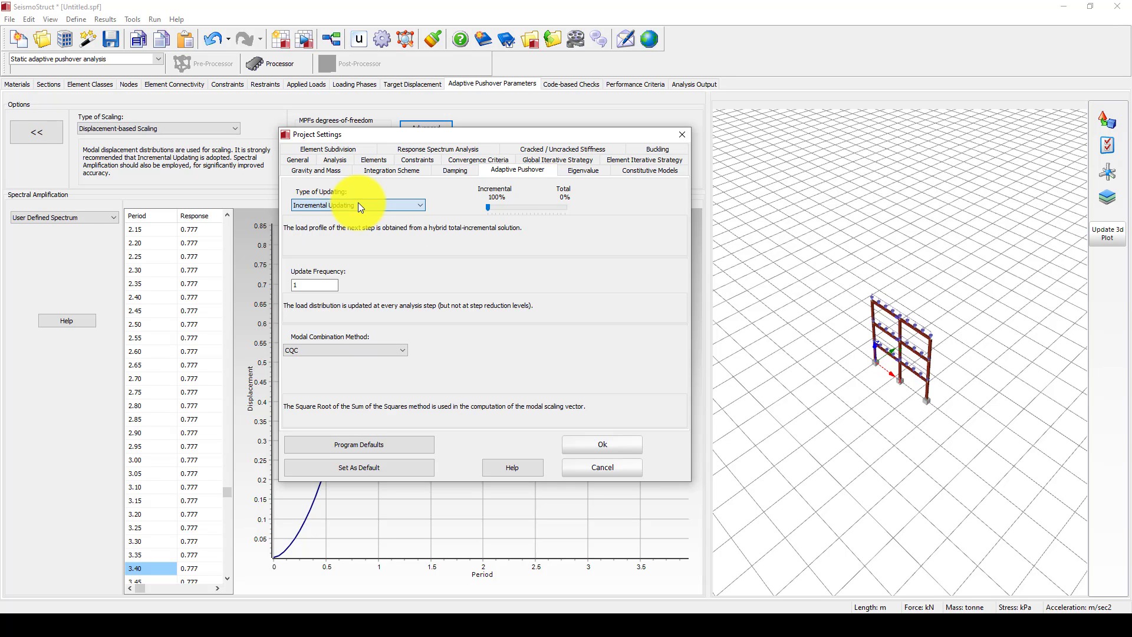
left_click(358, 203)
left_click(358, 203)
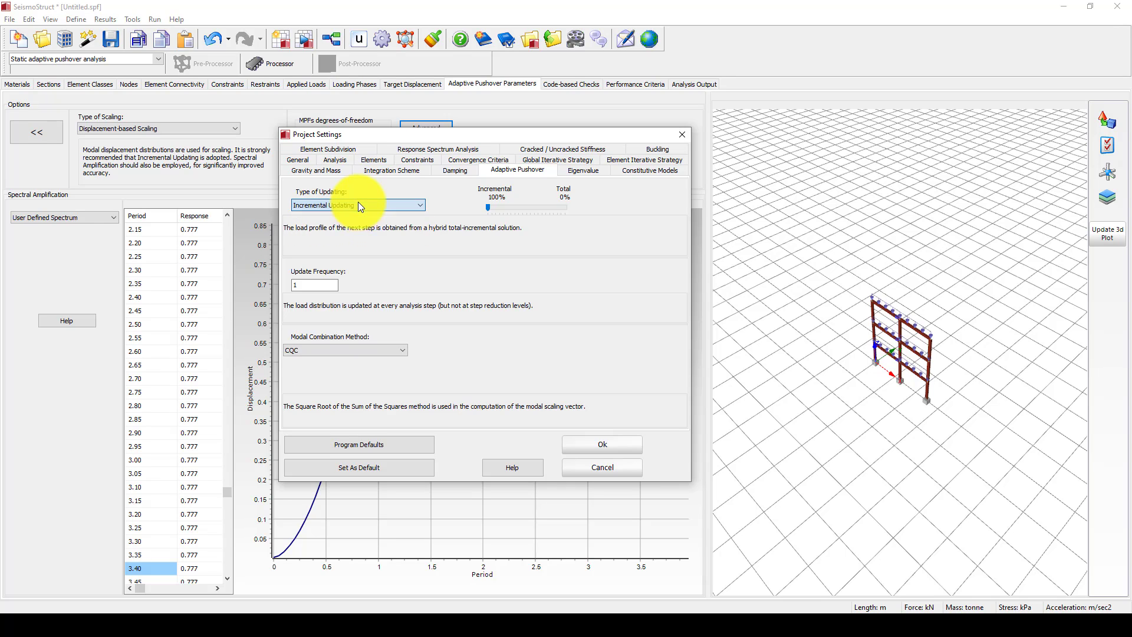
left_click(359, 349)
left_click(351, 349)
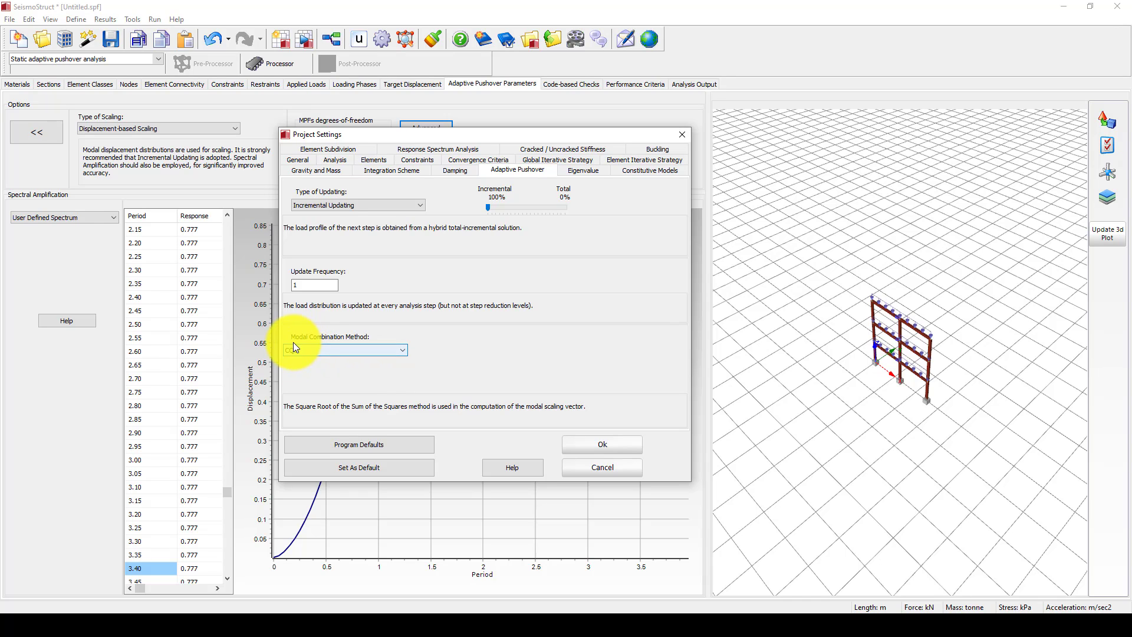
left_click(343, 350)
left_click(354, 360)
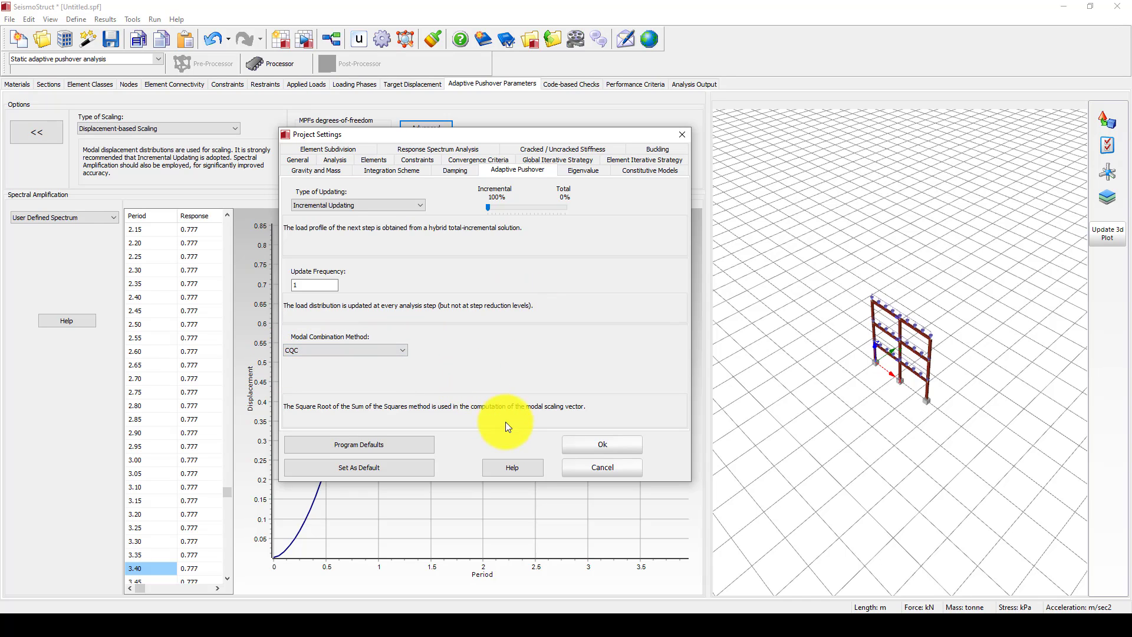
left_click(587, 444)
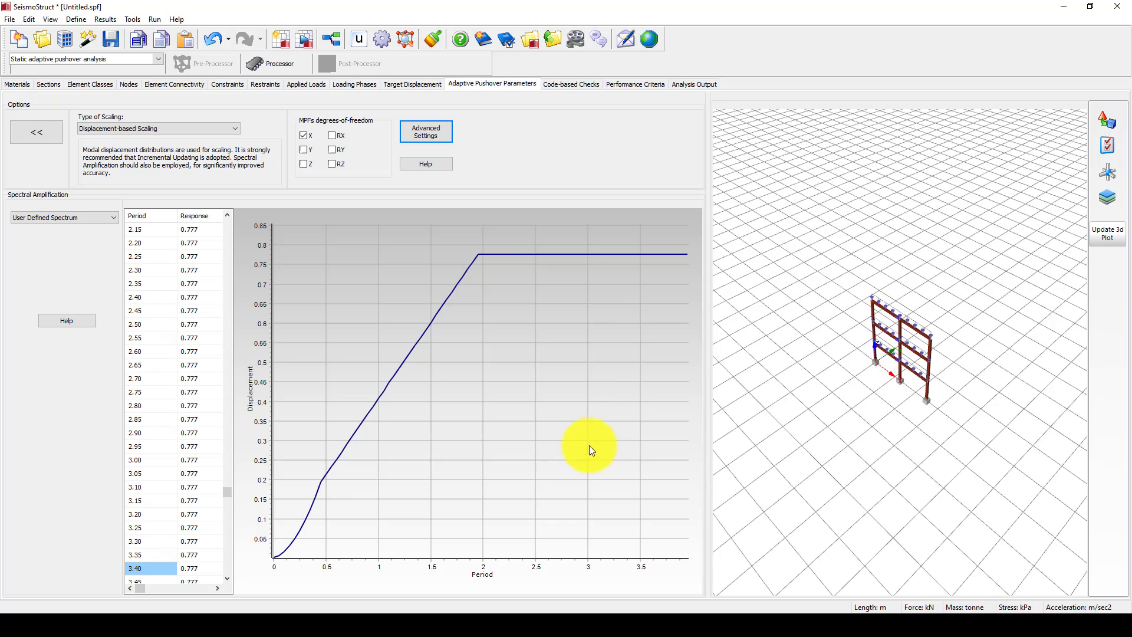
Run the analysis from the Processor, saving the model over A-Pushover.spf first.
left_click(253, 63)
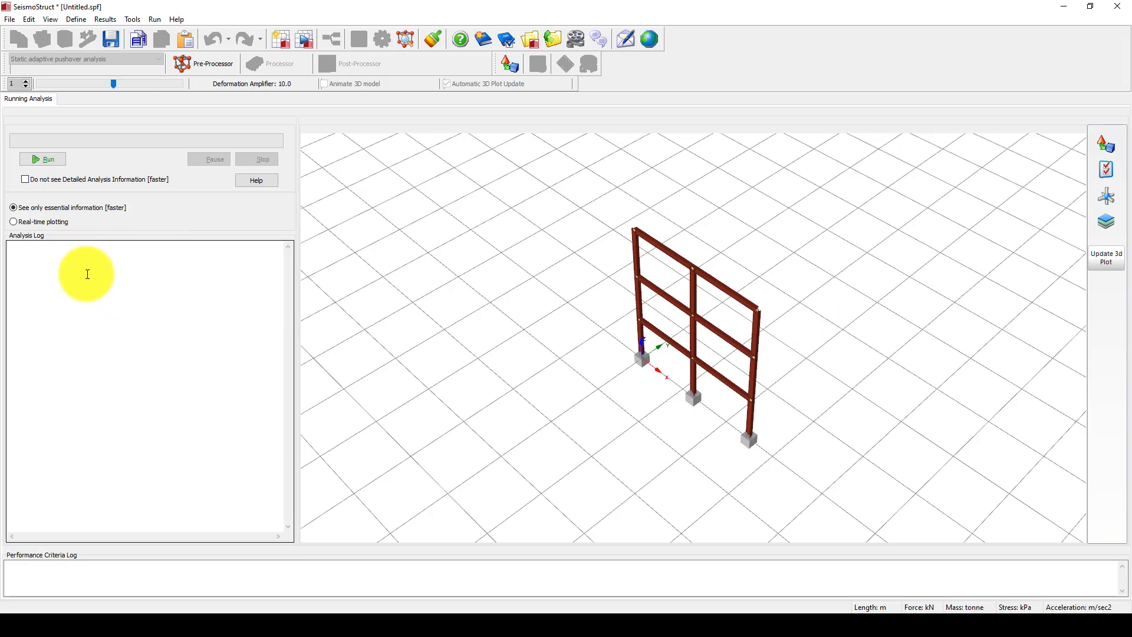
left_click(40, 159)
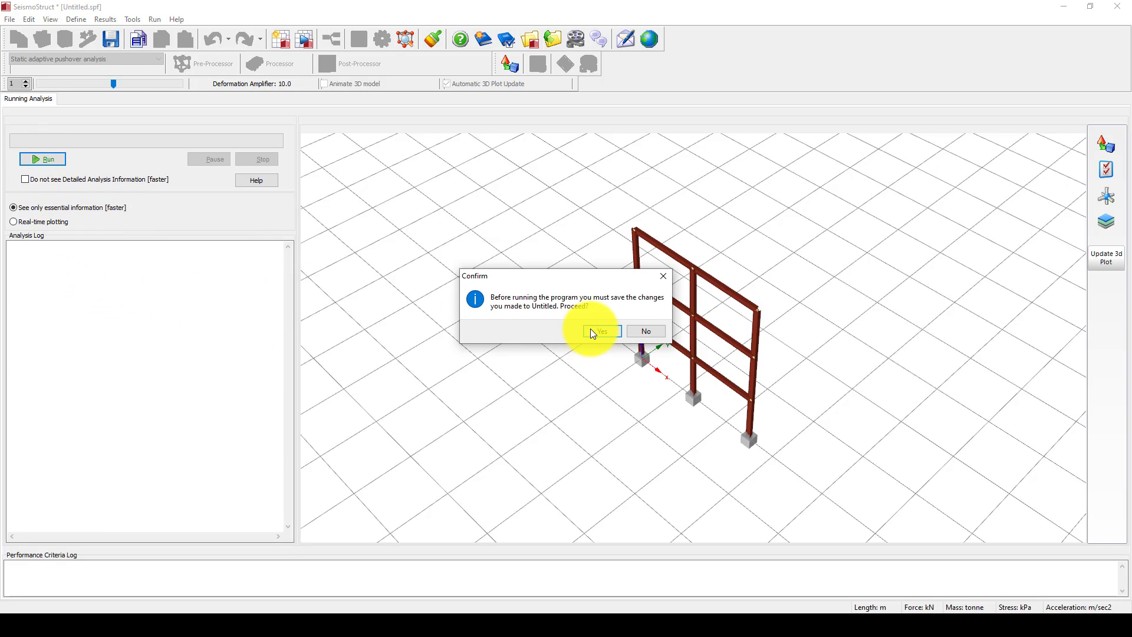
left_click(596, 332)
left_click(190, 166)
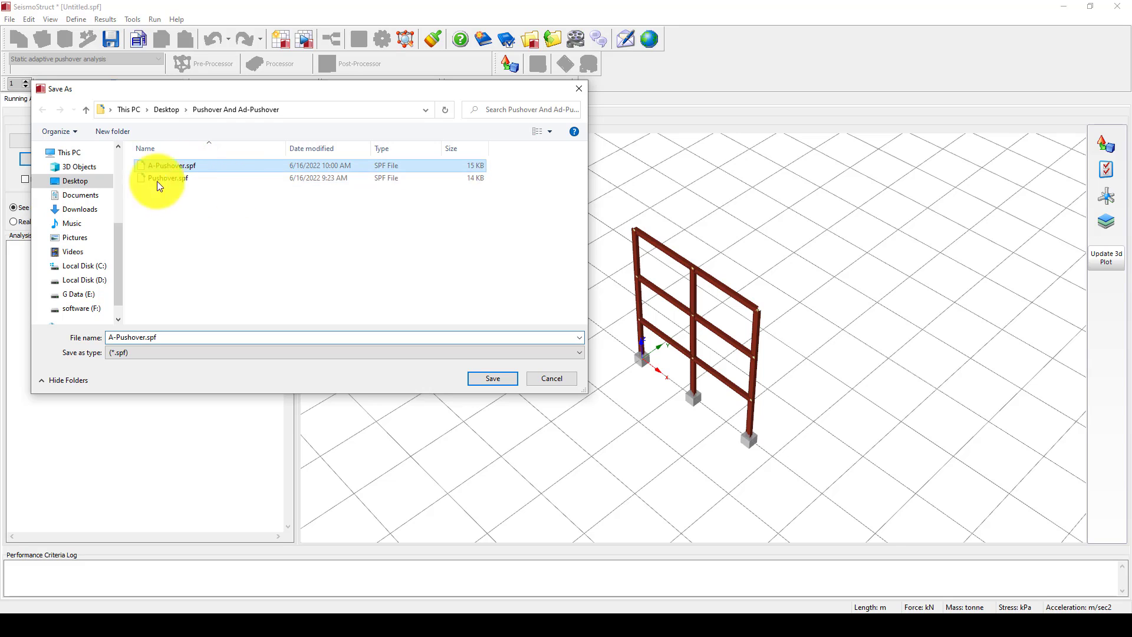
left_click(493, 378)
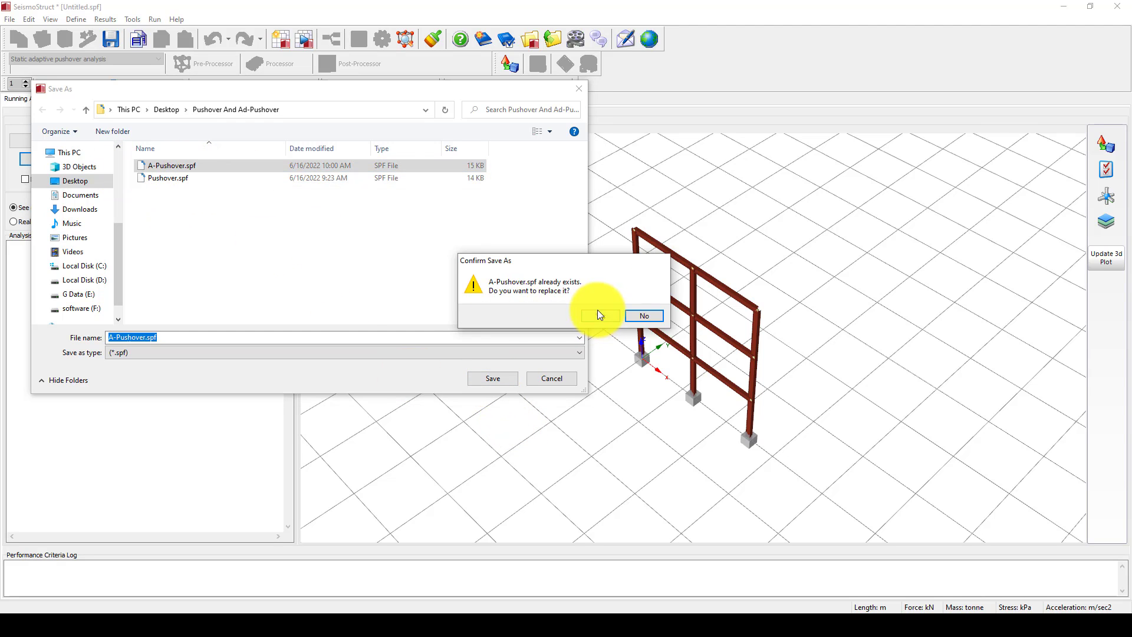
left_click(599, 316)
left_click(529, 424)
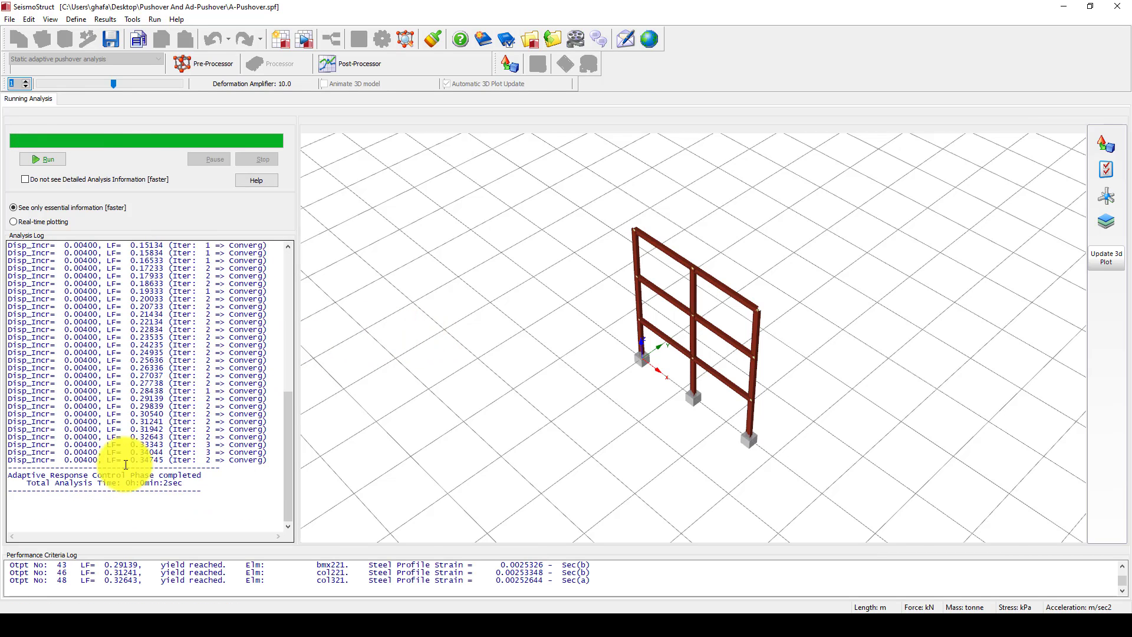
Scroll through the completed run's analysis and performance criteria logs.
scroll(166, 440, "up", 5)
scroll(165, 427, "up", 5)
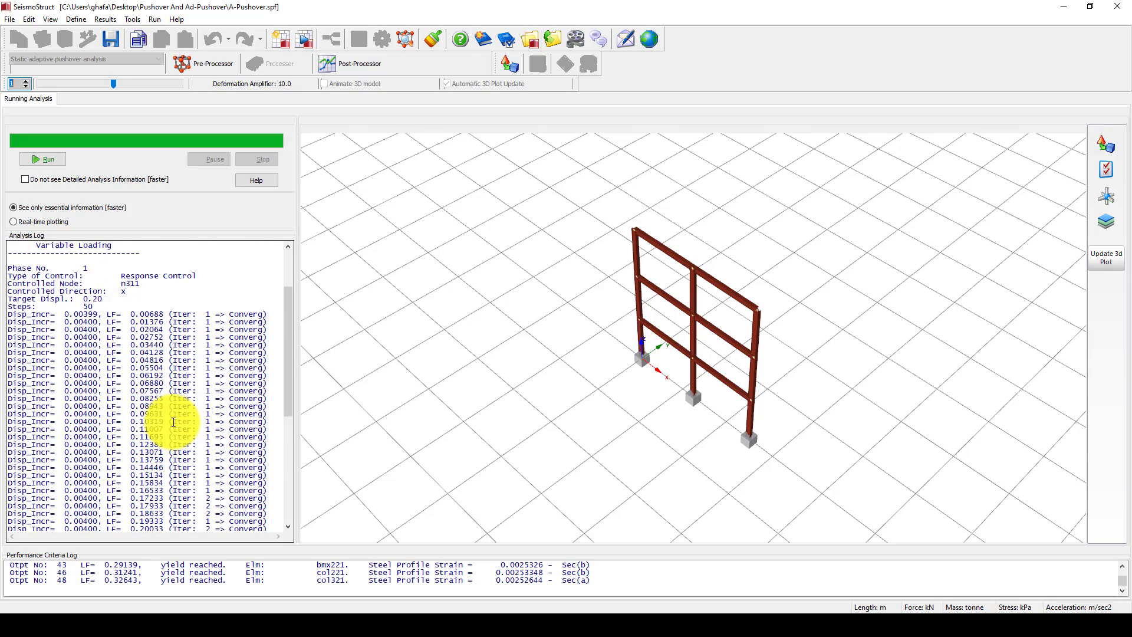
scroll(130, 454, "down", 10)
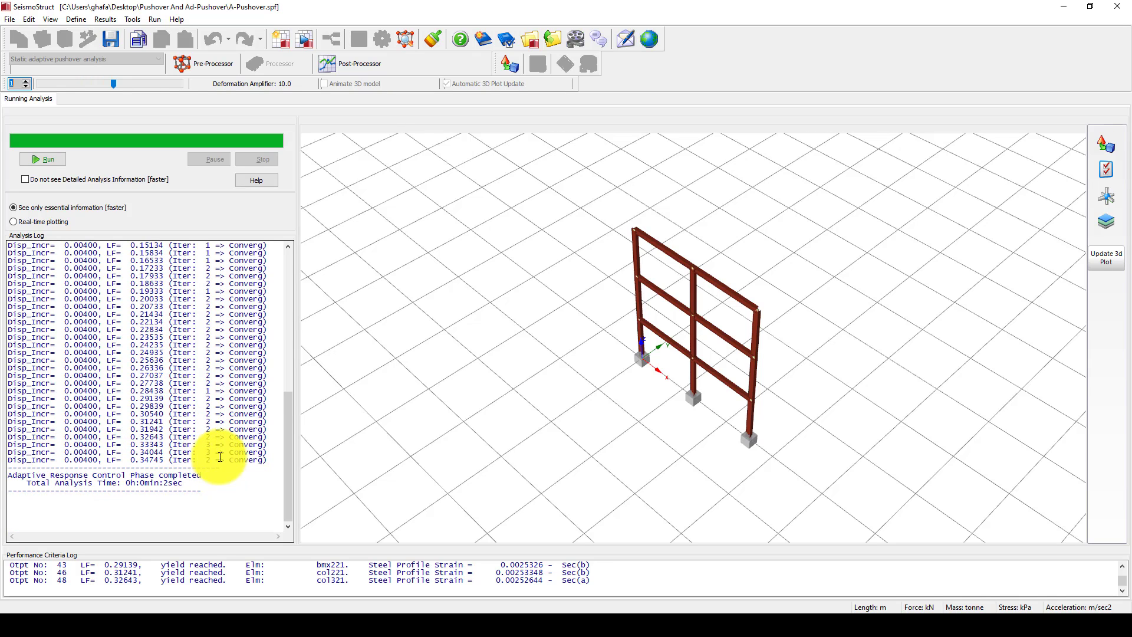
scroll(354, 575, "up", 3)
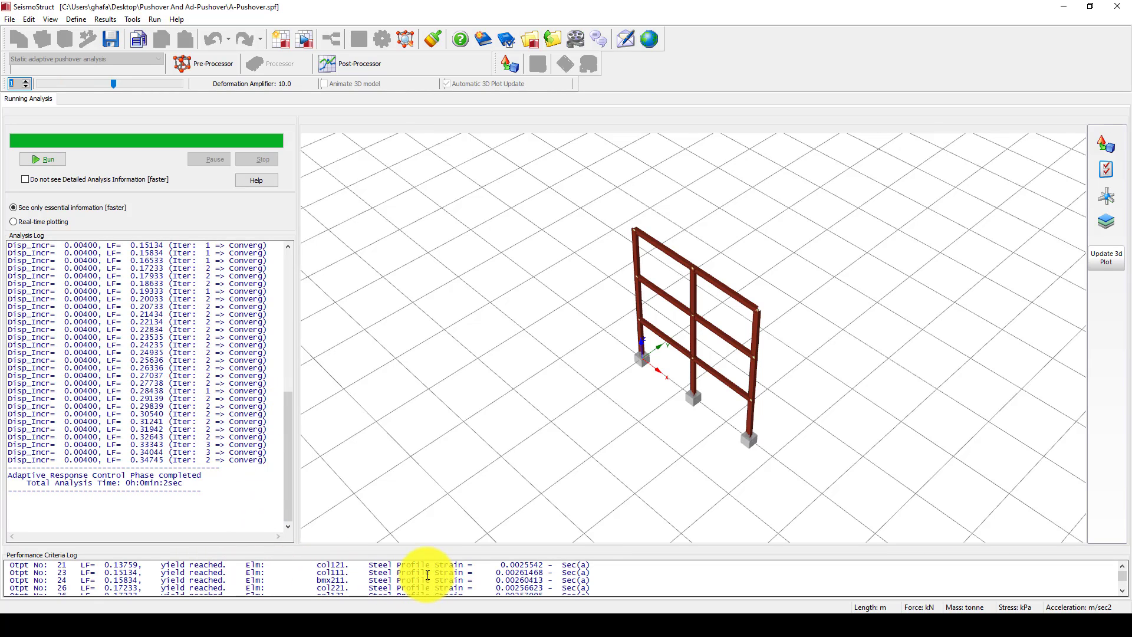
left_click(86, 572)
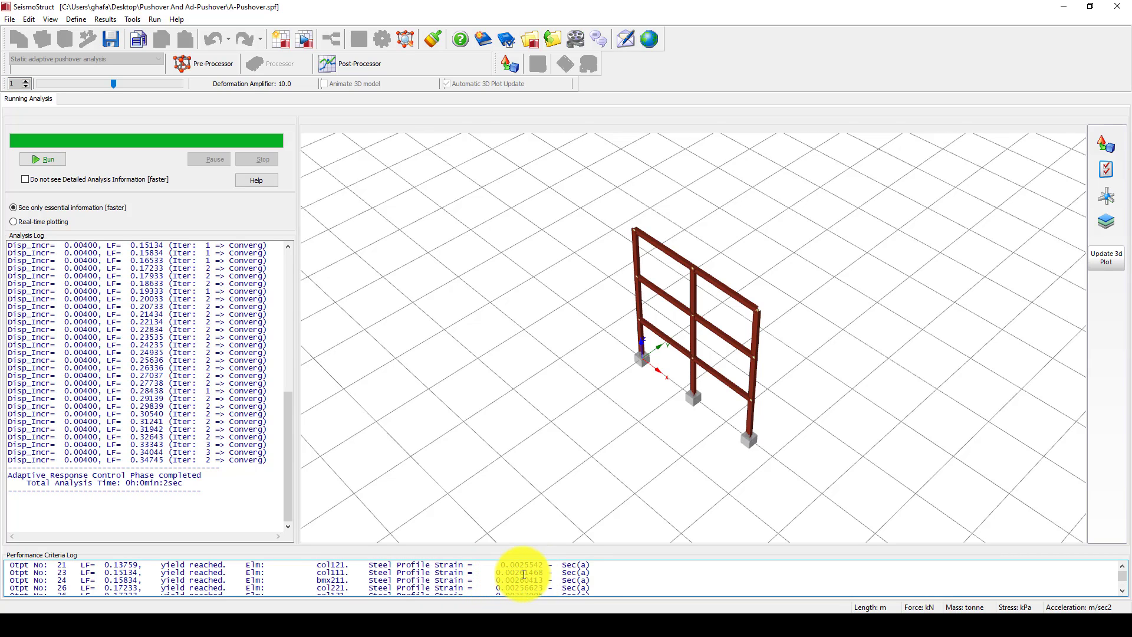
scroll(575, 577, "down", 3)
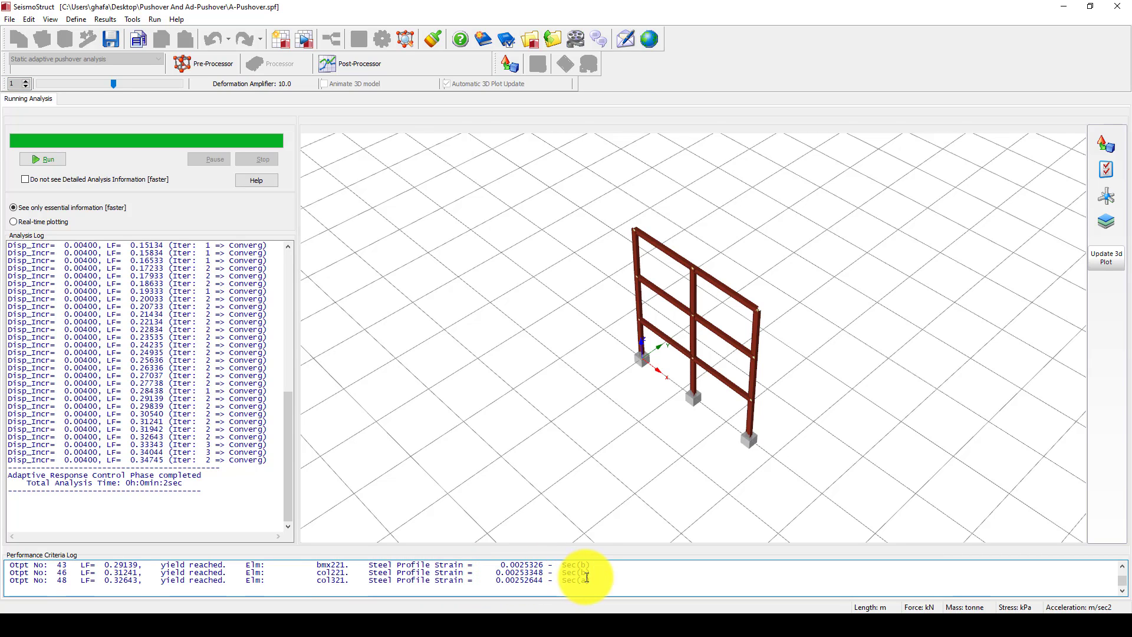
Show the deformed frame at Output No. 17 and inspect the eigen-periods of modes 1 and 10.
left_click(343, 65)
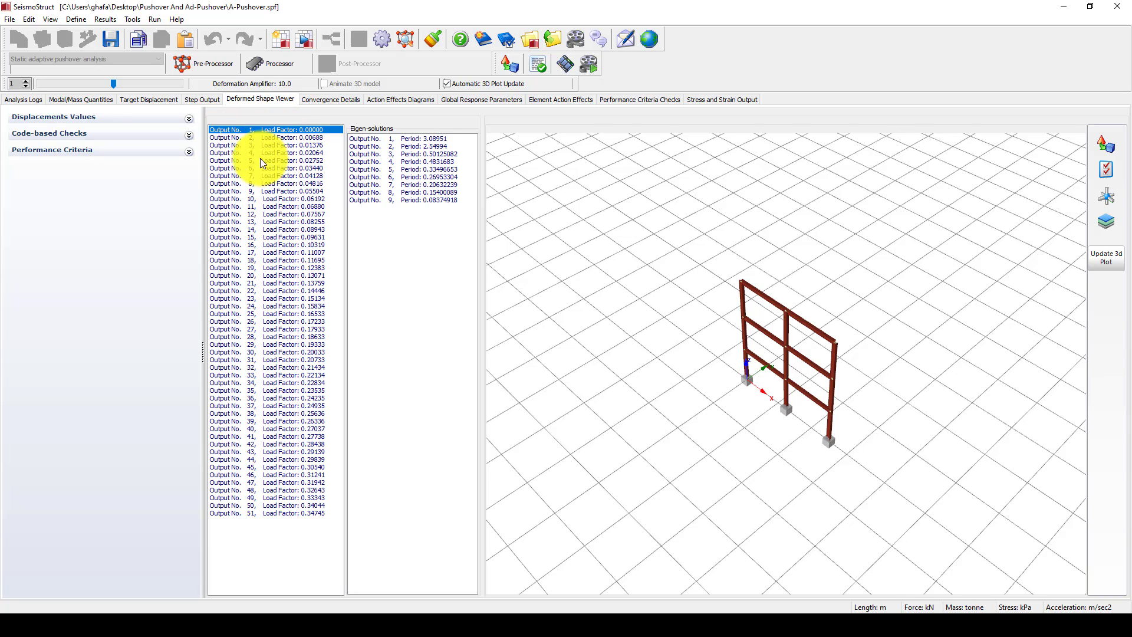
left_click(226, 253)
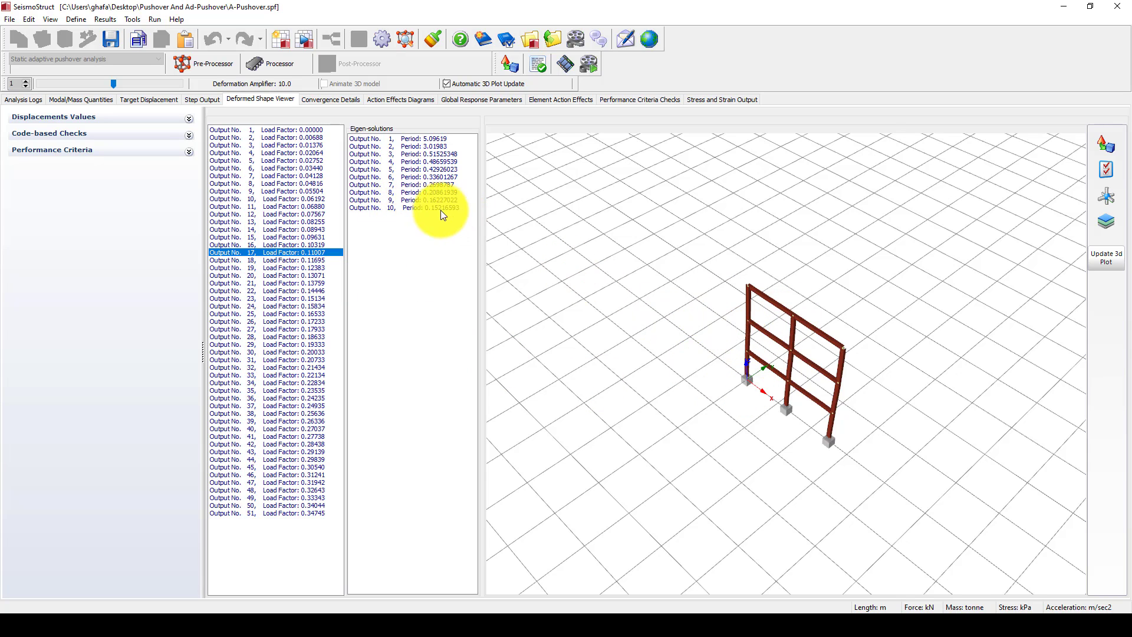
left_click(406, 139)
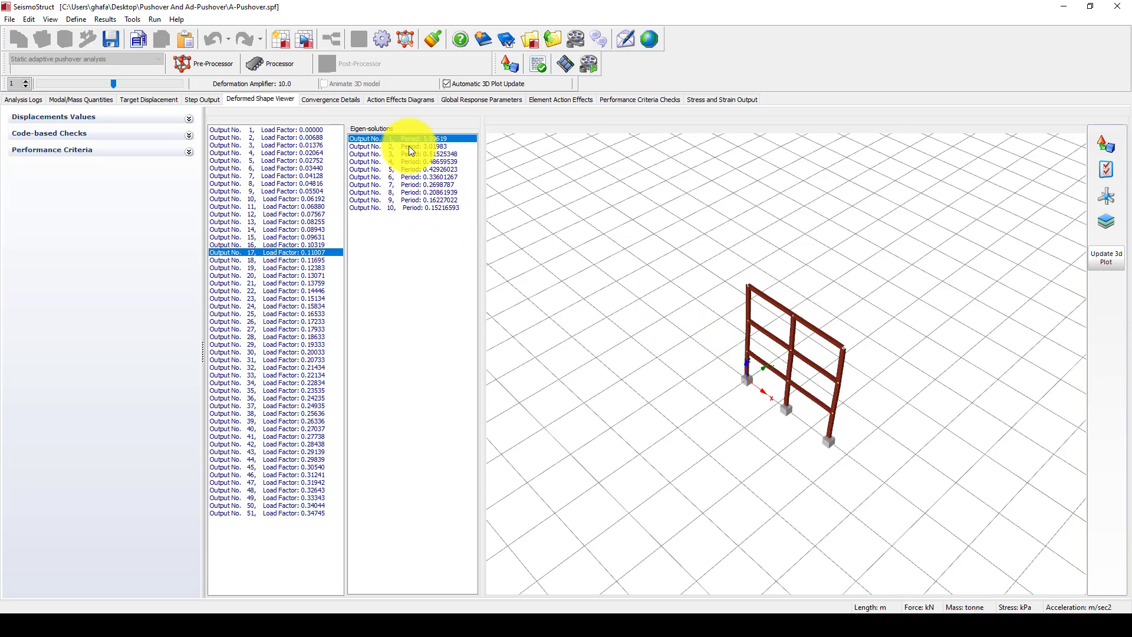
left_click(409, 146)
left_click(399, 209)
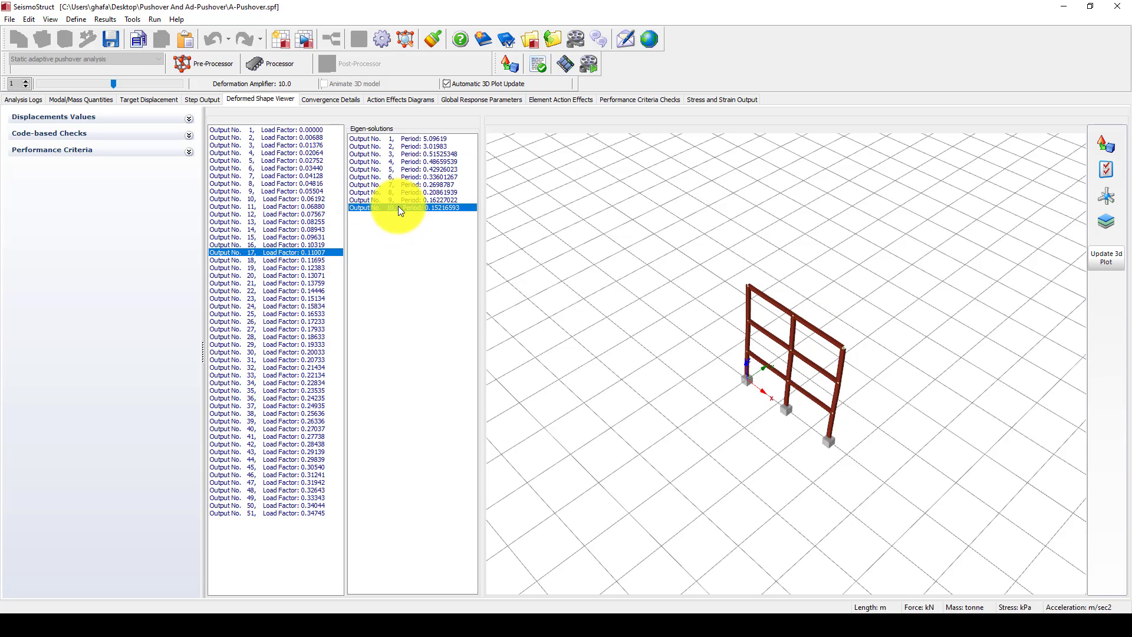
Compare mode 7 and mode 1 periods across load steps up to Output No. 28, then view Target Displacement.
left_click(302, 263)
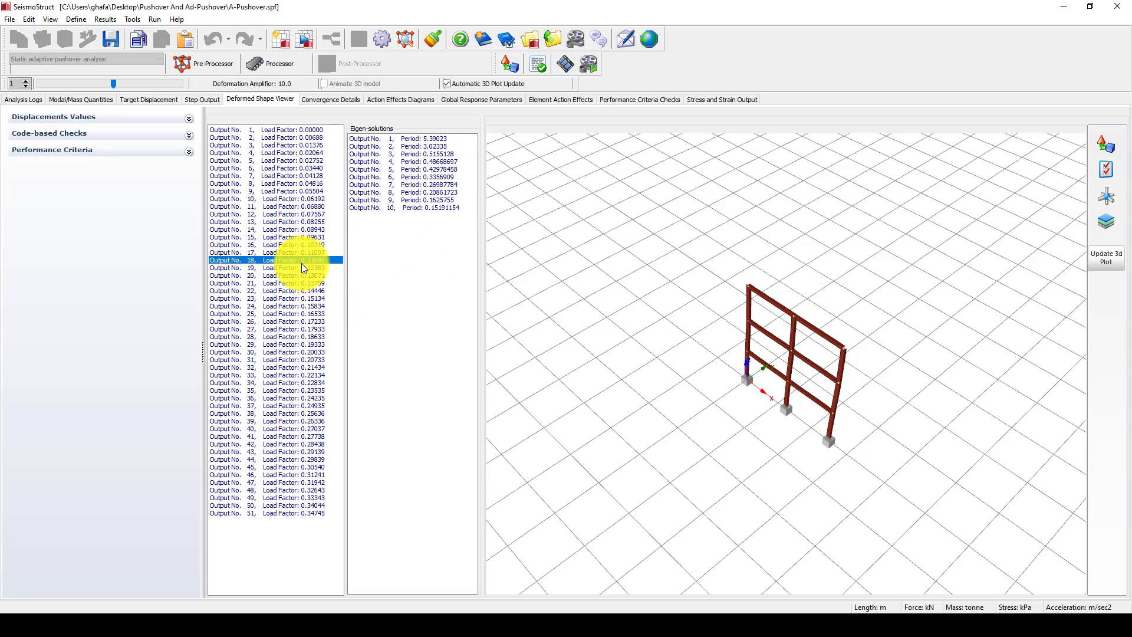
left_click(291, 269)
left_click_drag(284, 299, 276, 335)
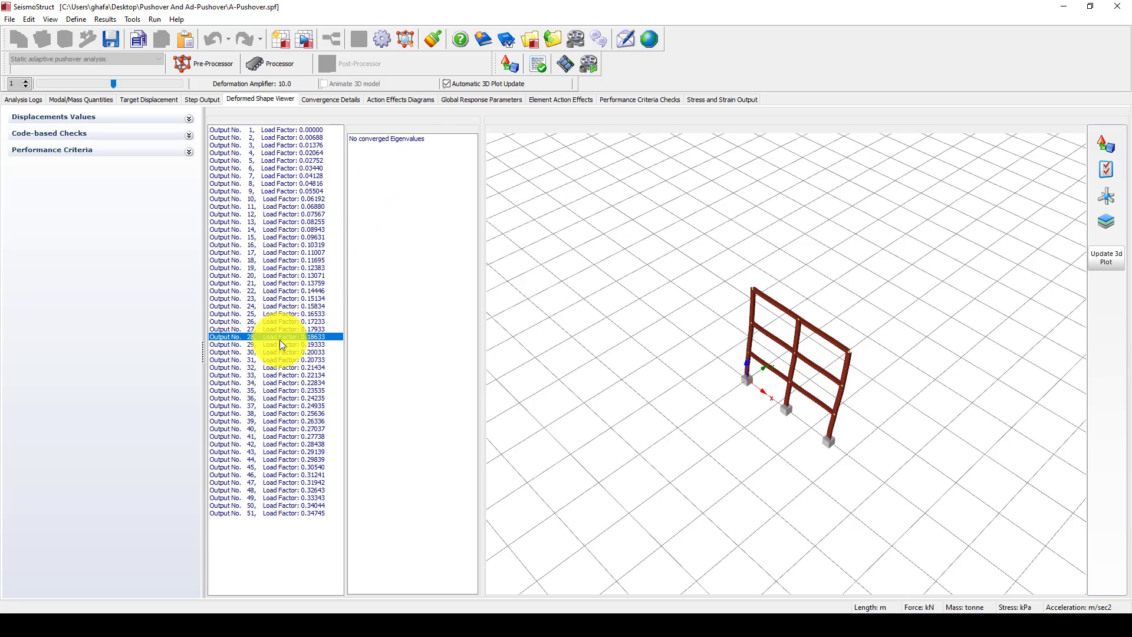
left_click_drag(280, 339, 286, 291)
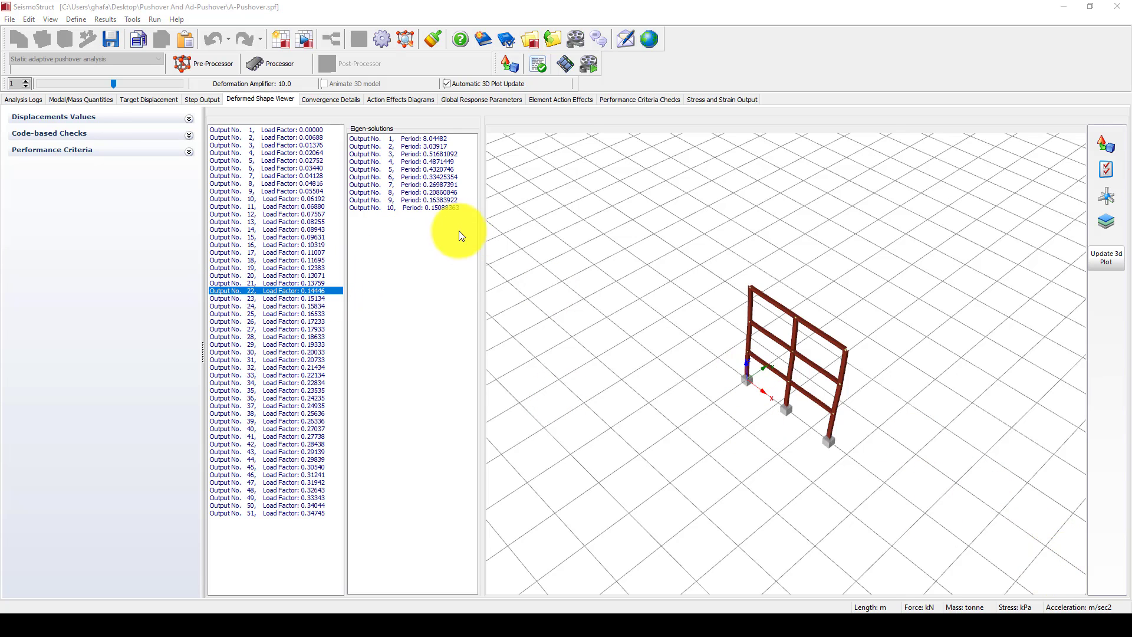
left_click(411, 185)
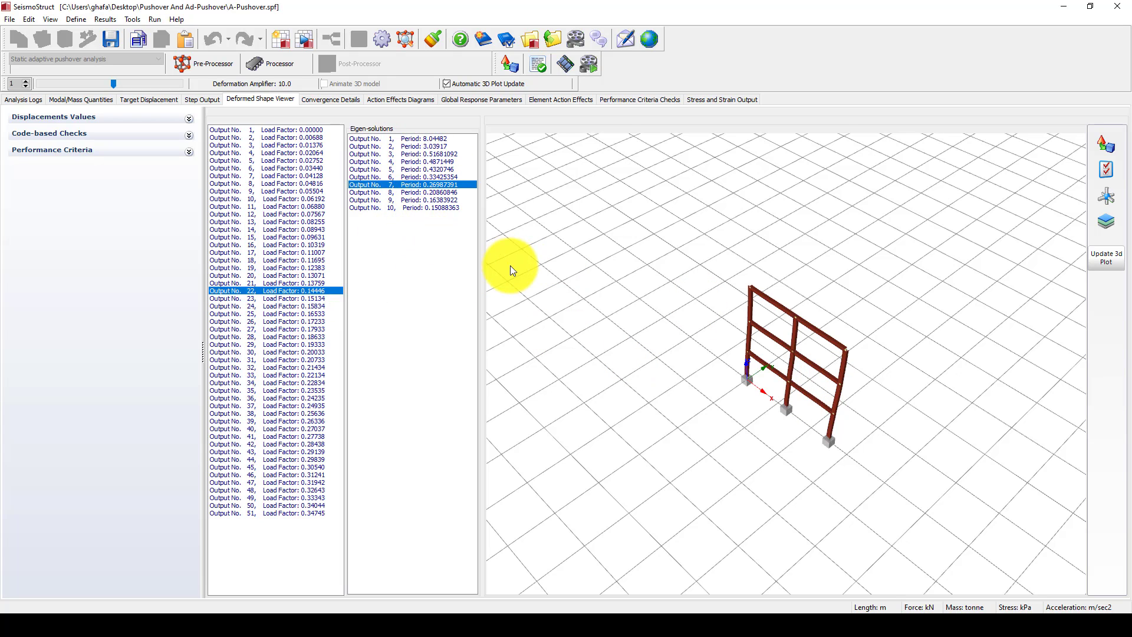
left_click(398, 139)
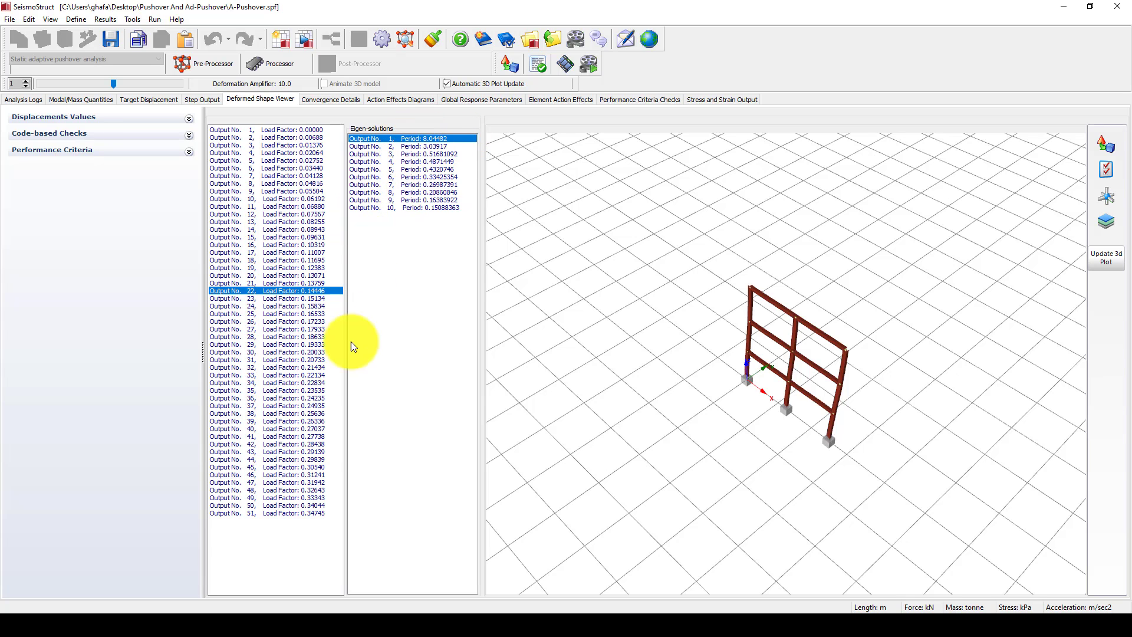
left_click(300, 513)
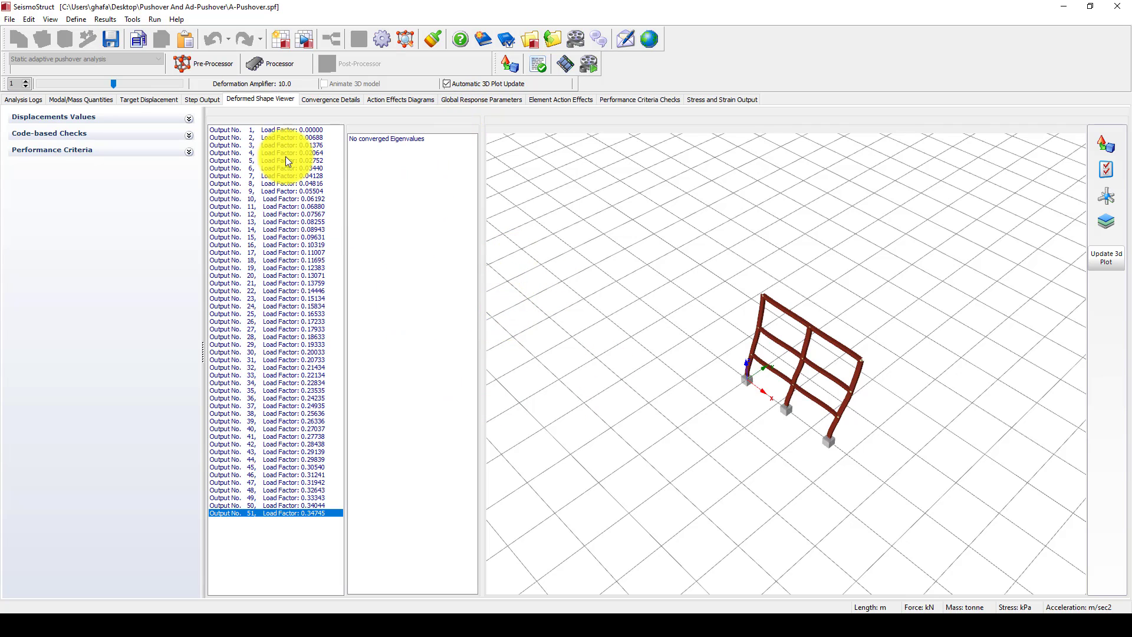
left_click(149, 100)
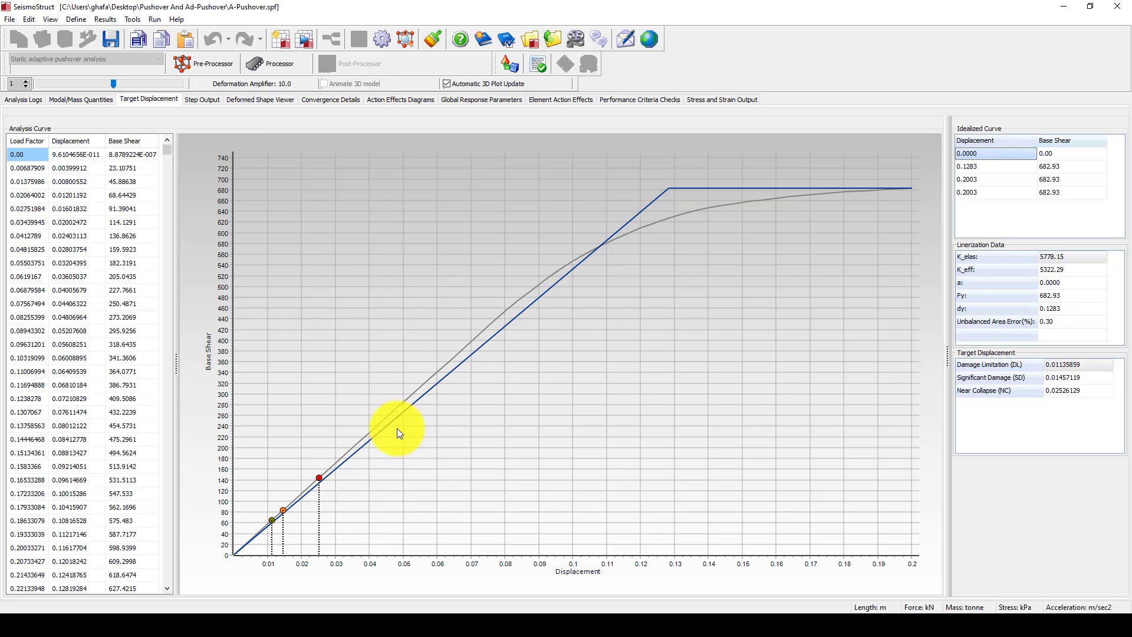
Leave the pushover capacity plot for the Performance Criteria Checks page.
scroll(476, 329, "up", 1)
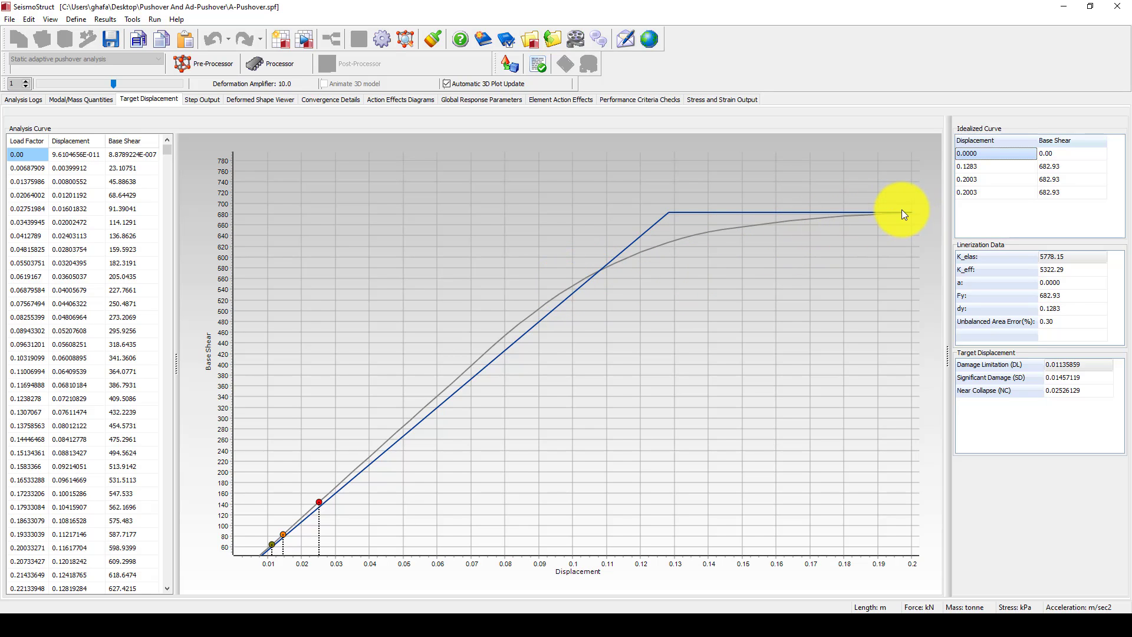
left_click(626, 99)
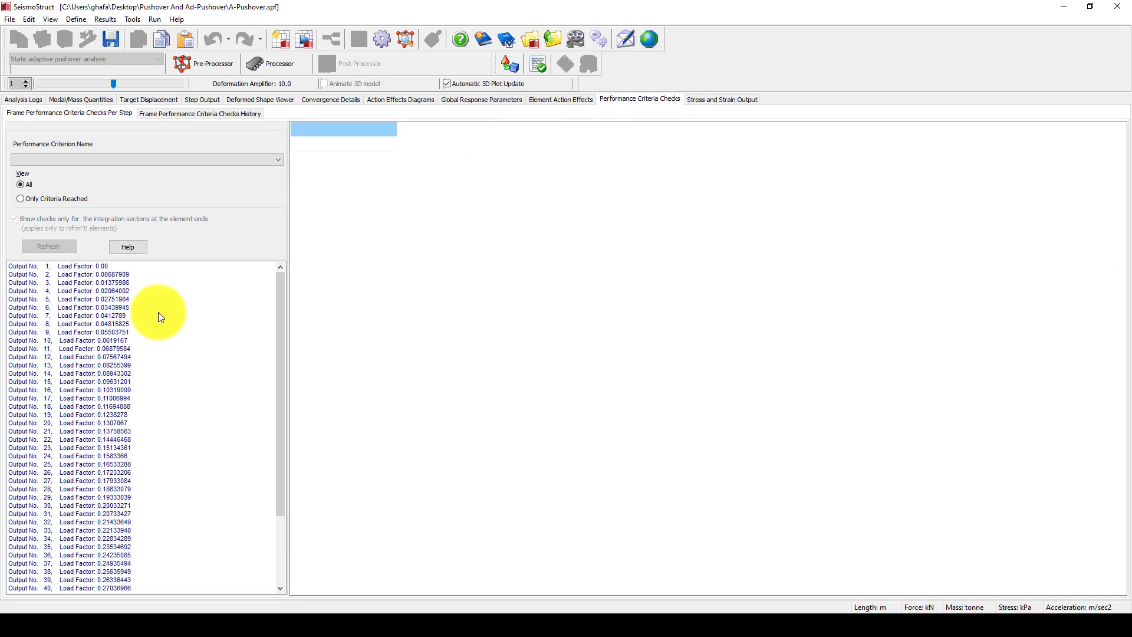
Review yield criterion checks at load steps Output No. 46, 29 and 15.
left_click(94, 310)
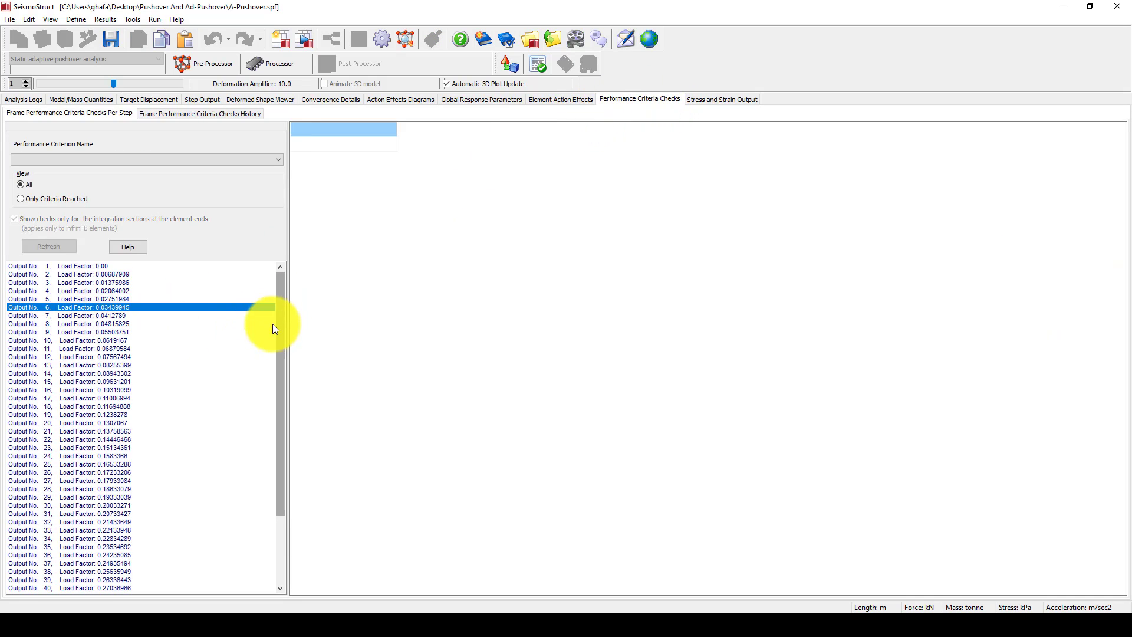
scroll(273, 324, "down", 2)
left_click(125, 160)
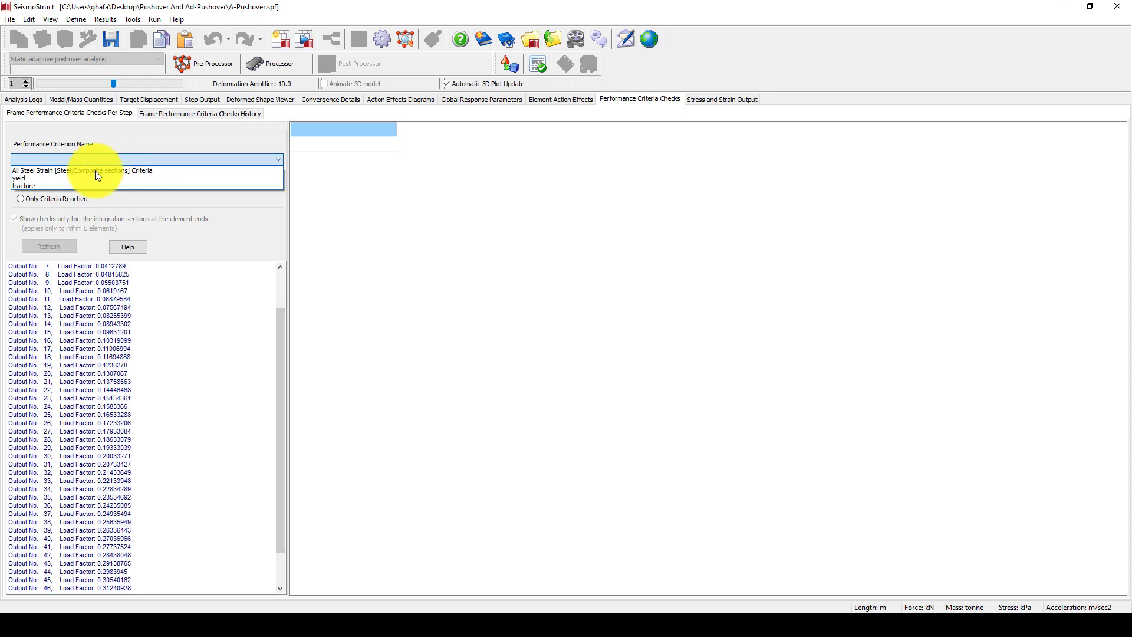
left_click(52, 178)
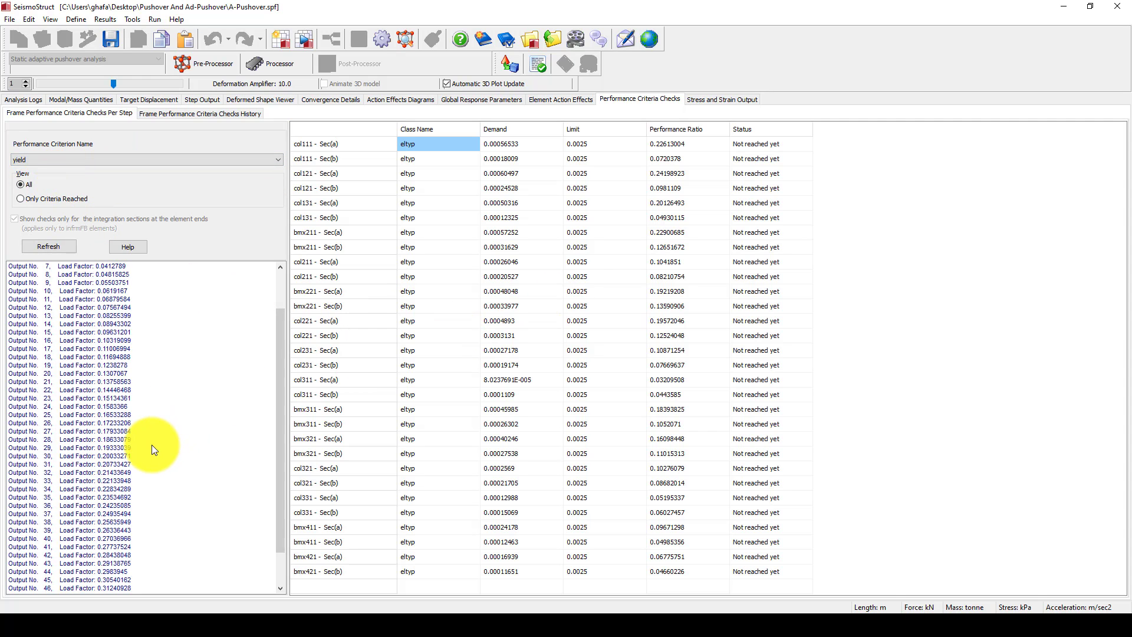
left_click(91, 588)
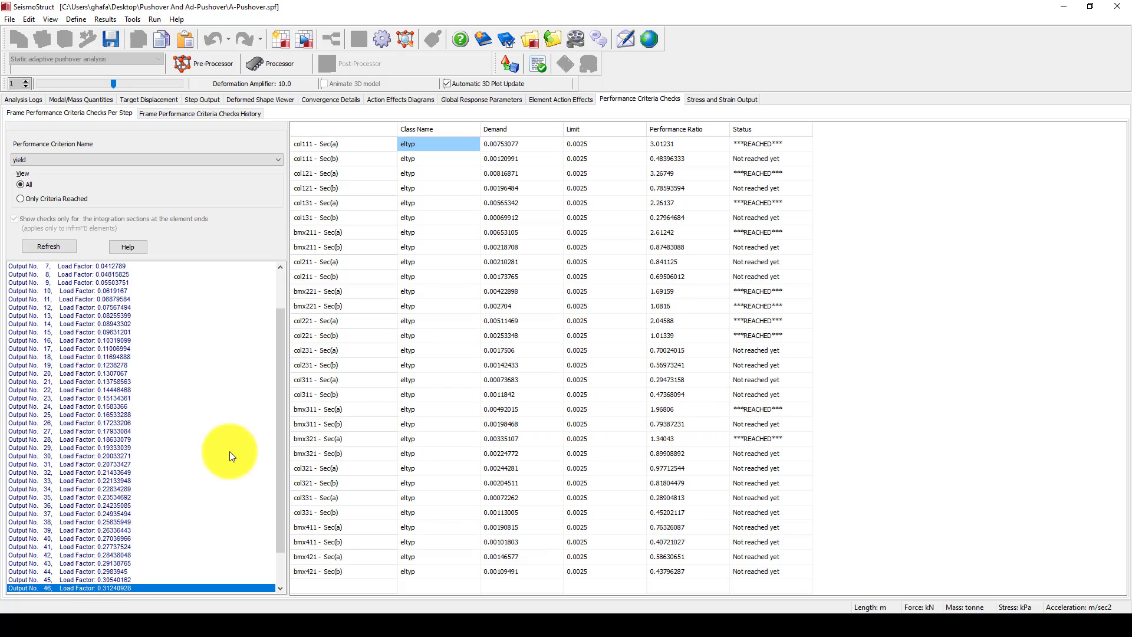
left_click(84, 451)
scroll(88, 436, "up", 2)
left_click(96, 383)
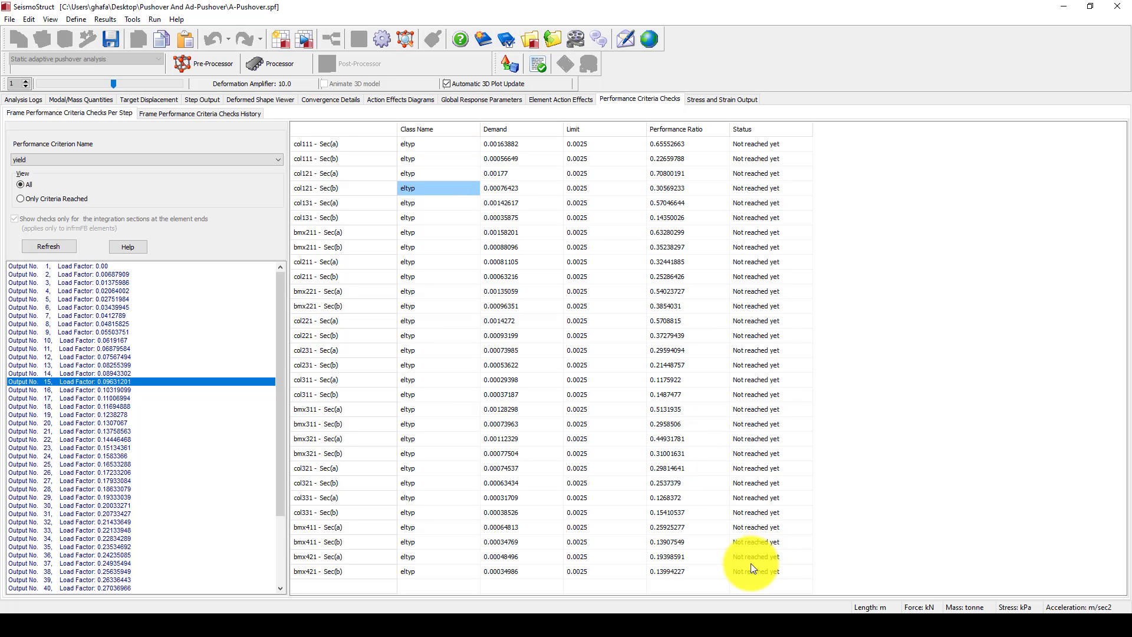
Check fracture criterion at Output No. 51, 17, 16 and 12, then show Convergence Details.
left_click(92, 159)
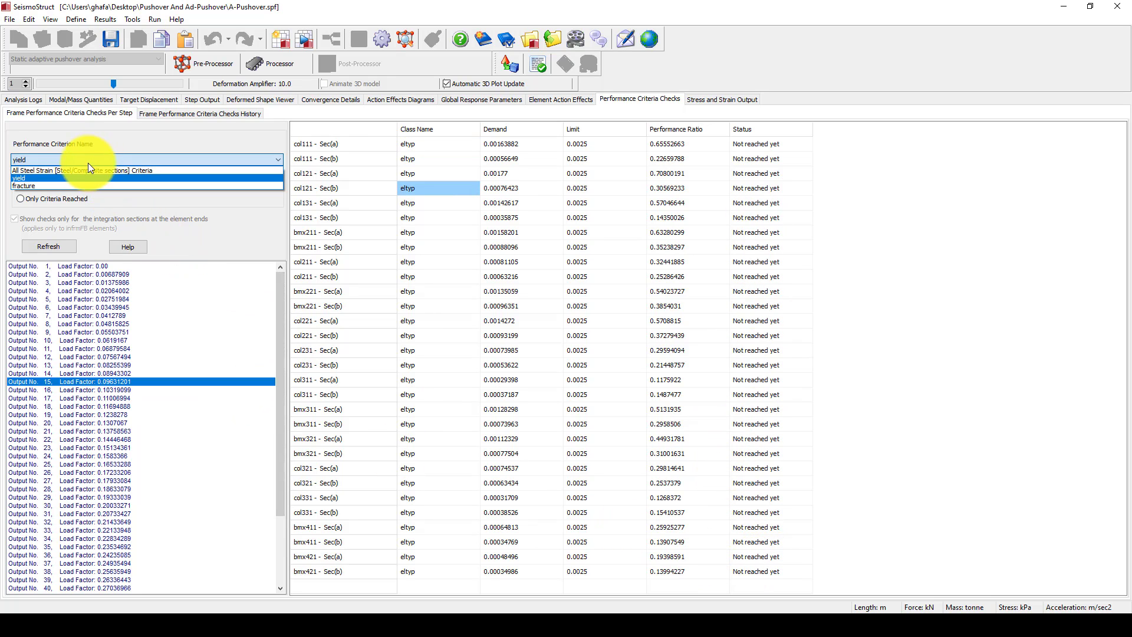
left_click(51, 185)
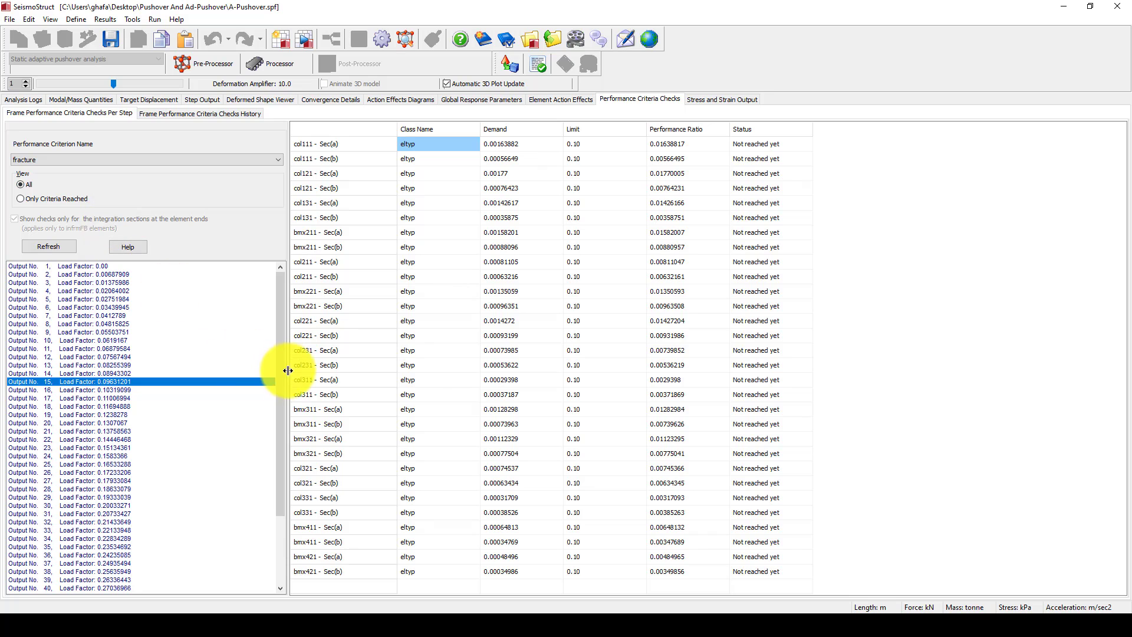
scroll(287, 413, "down", 3)
scroll(283, 490, "down", 1)
left_click(65, 589)
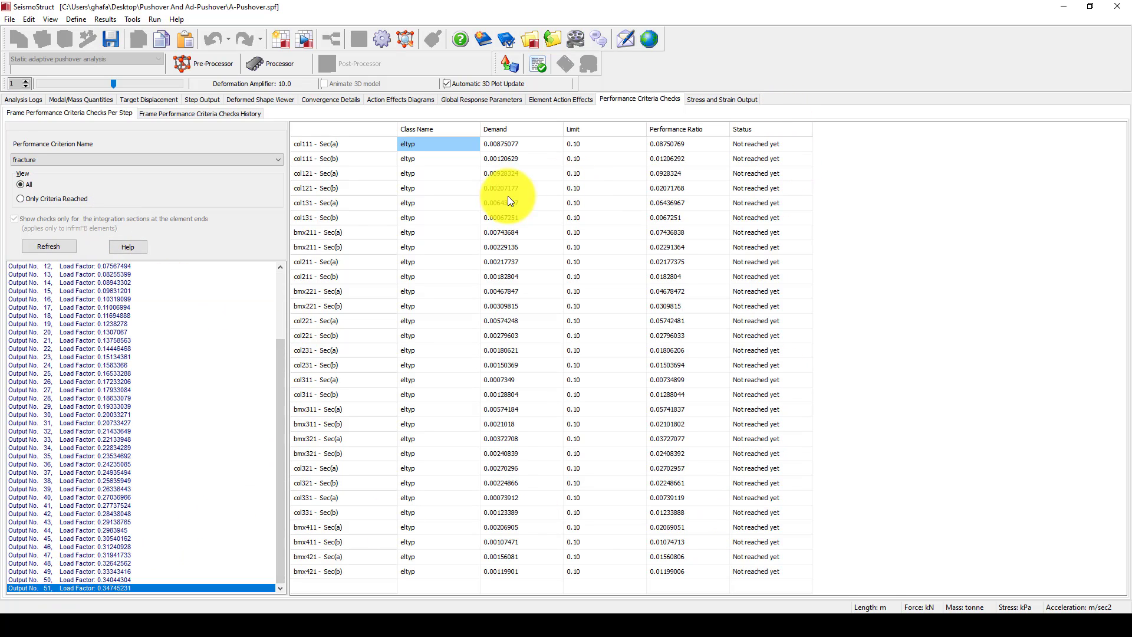
left_click(28, 305)
left_click(47, 299)
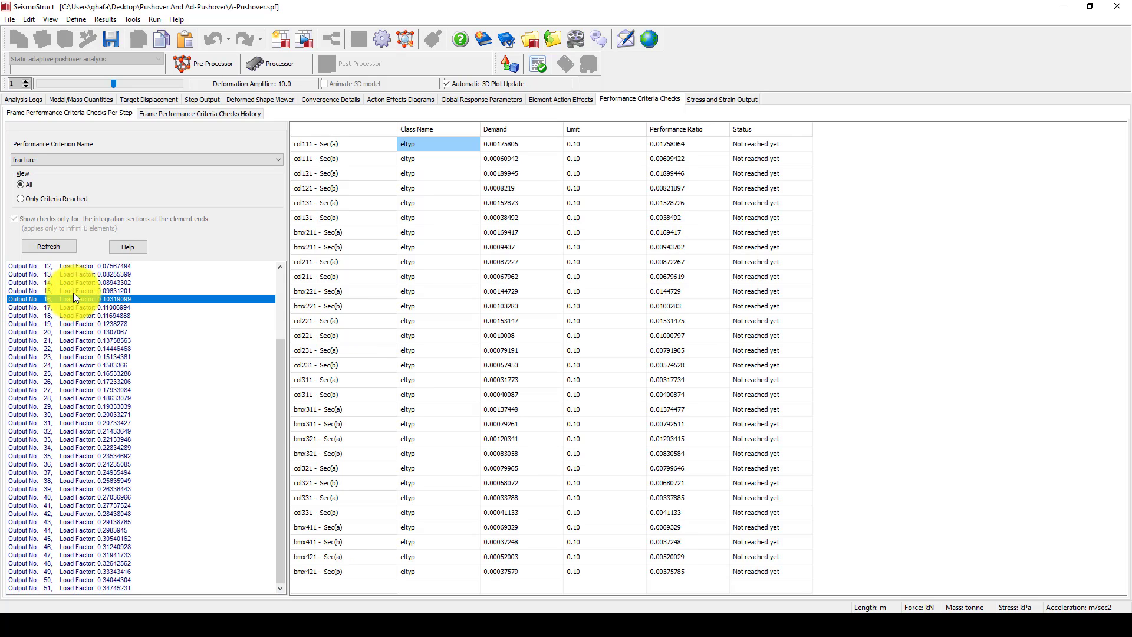
left_click(73, 267)
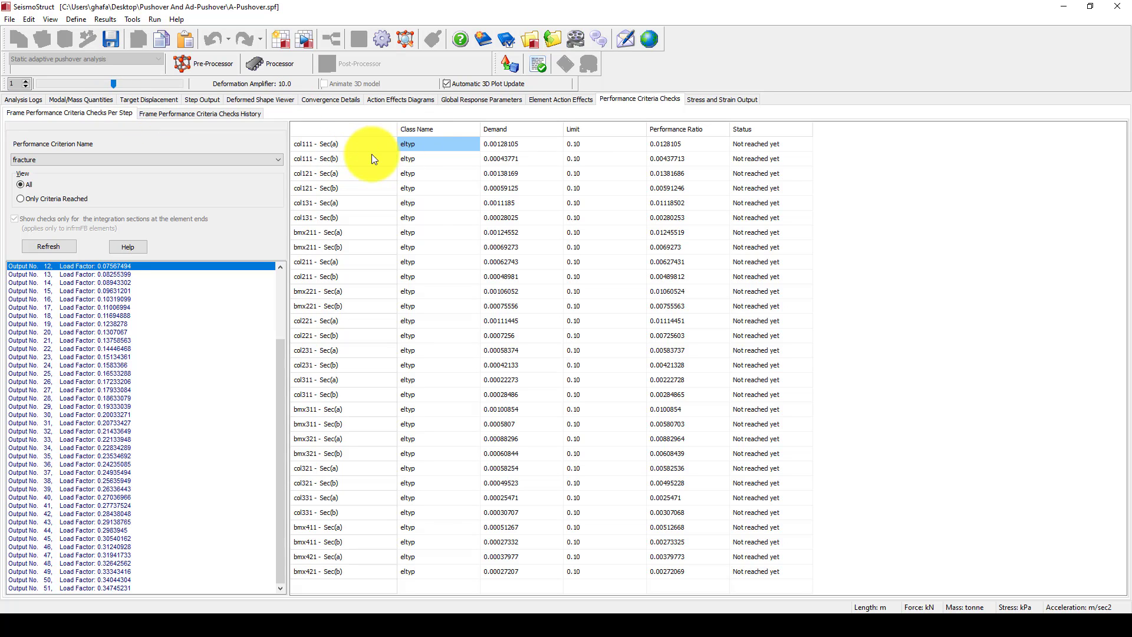
left_click(276, 99)
left_click(337, 99)
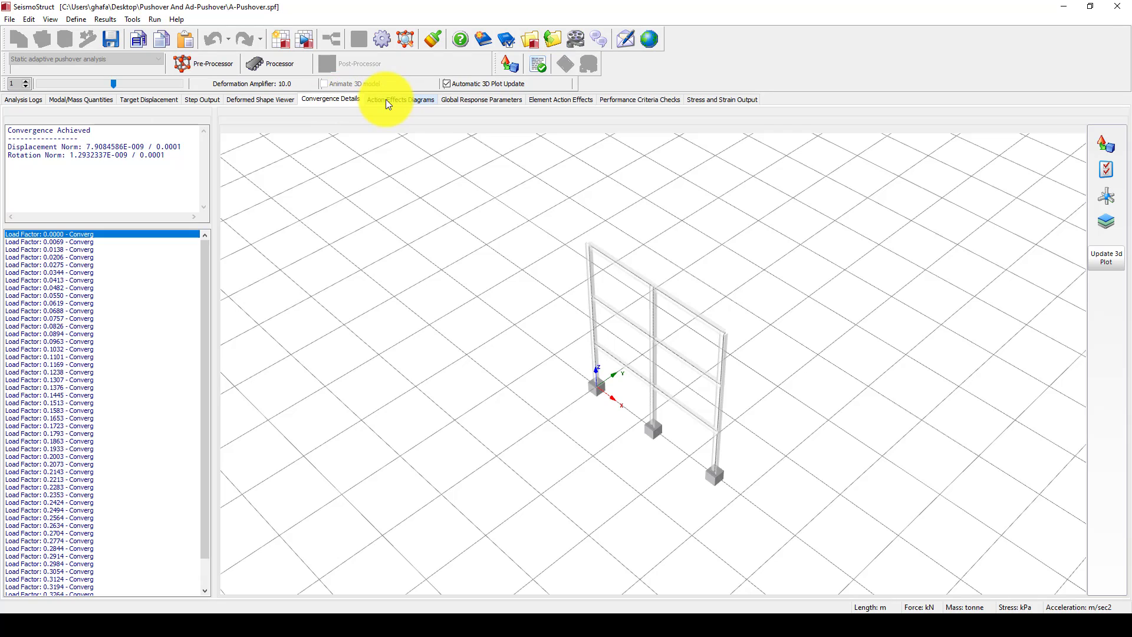
Inspect convergence norms at load factors 0.1723 through 0.3194.
left_click(26, 425)
scroll(105, 429, "down", 1)
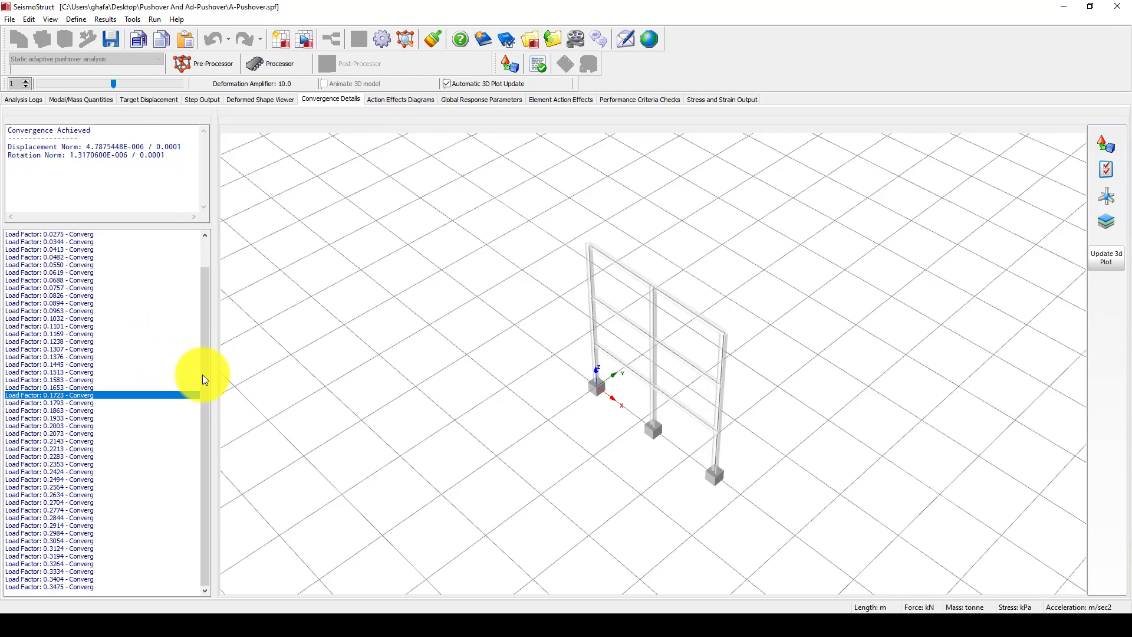
left_click(36, 511)
key("Down")
key("Down")
key("Down")
key("Down")
key("Down")
key("Down")
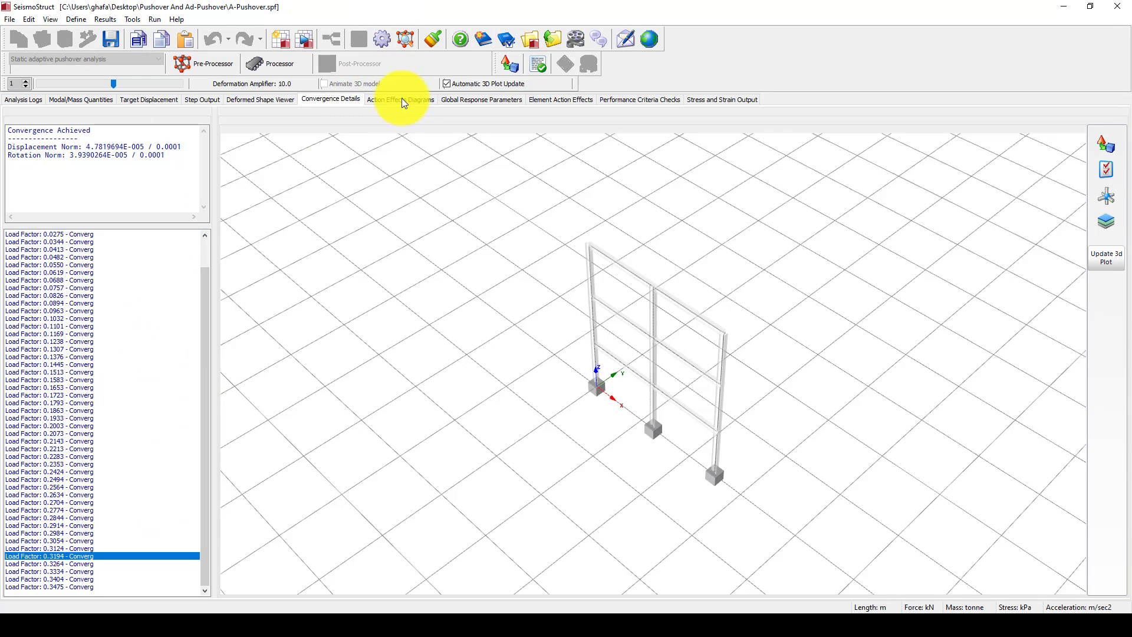
In Global Response Parameters, plot x-displacement curves for nodes n321 and n331.
left_click(470, 99)
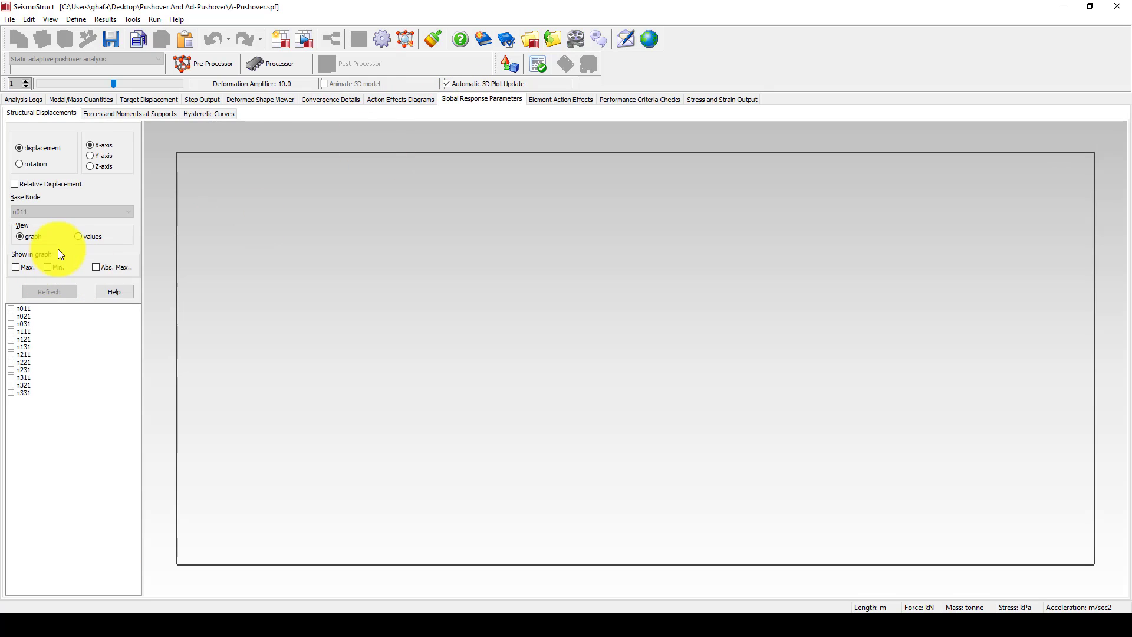
left_click(11, 386)
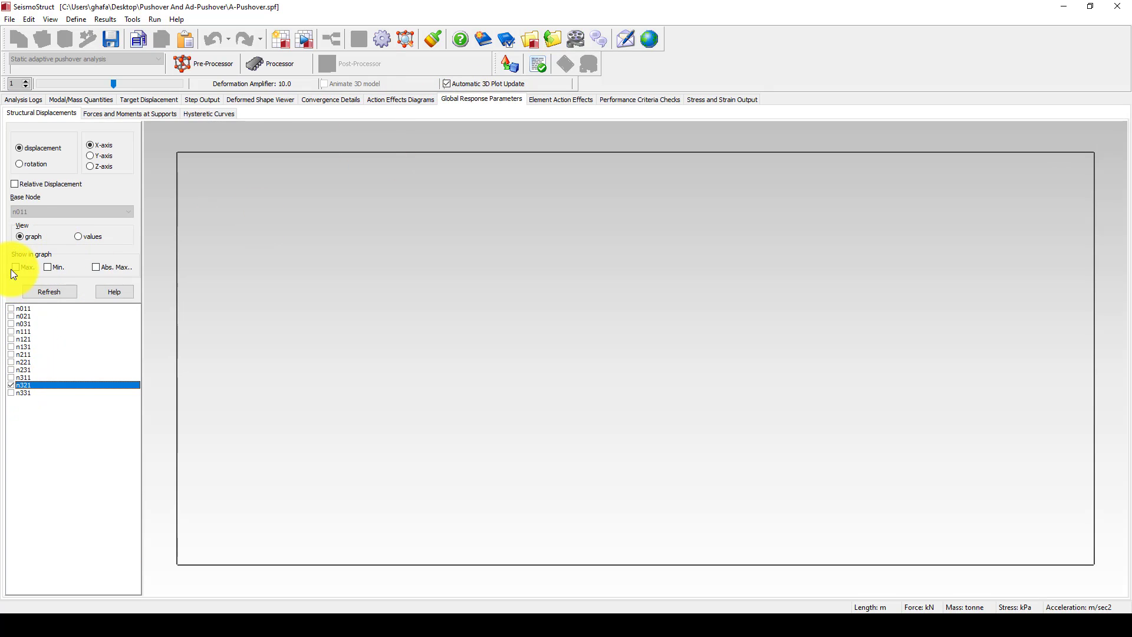
left_click(50, 291)
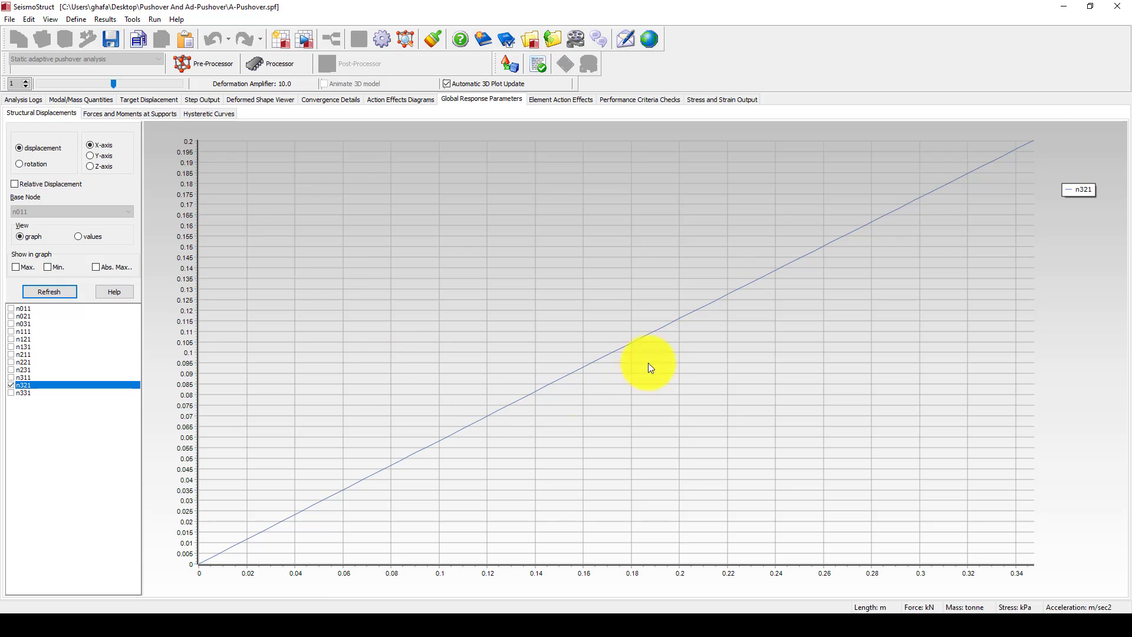
left_click(10, 394)
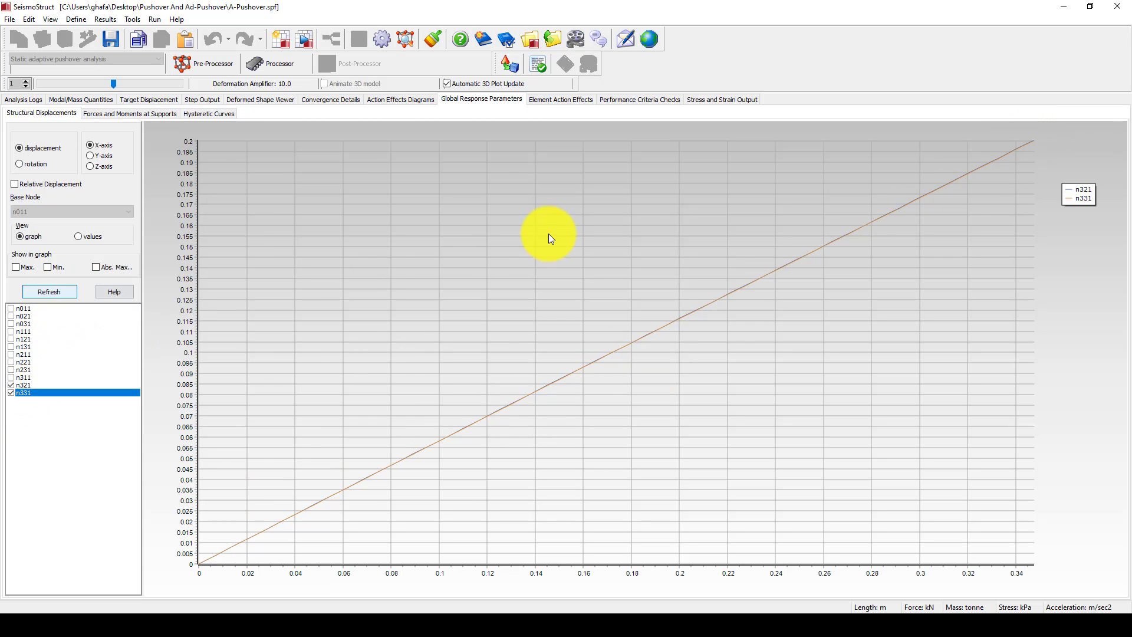